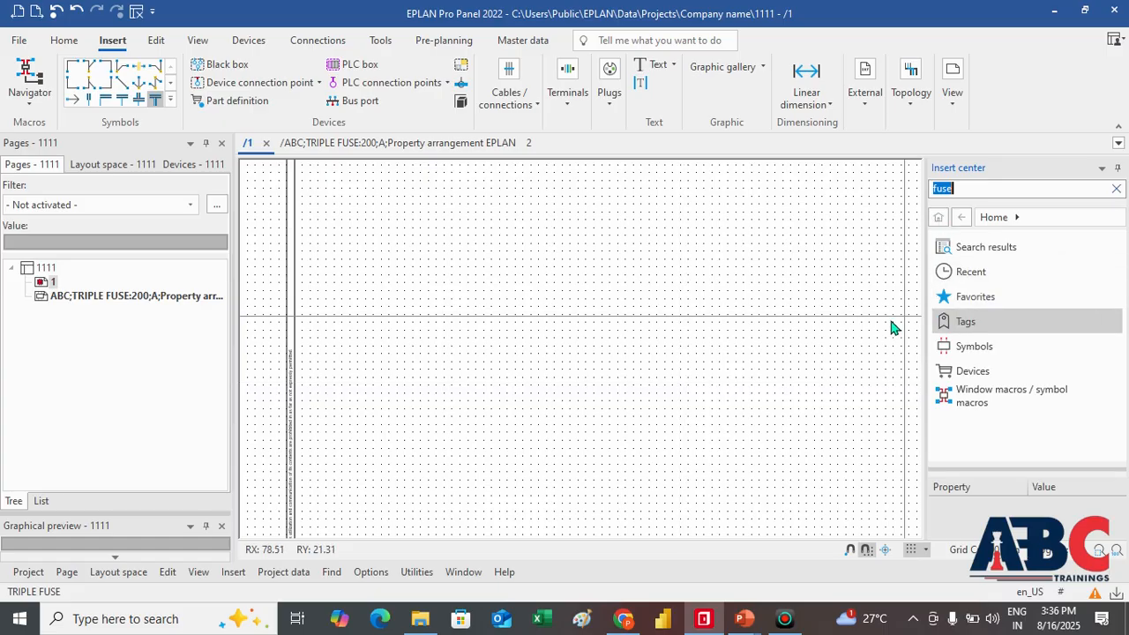
pyautogui.moveTo(780, 340); pyautogui.dragTo(733, 350, button='middle')
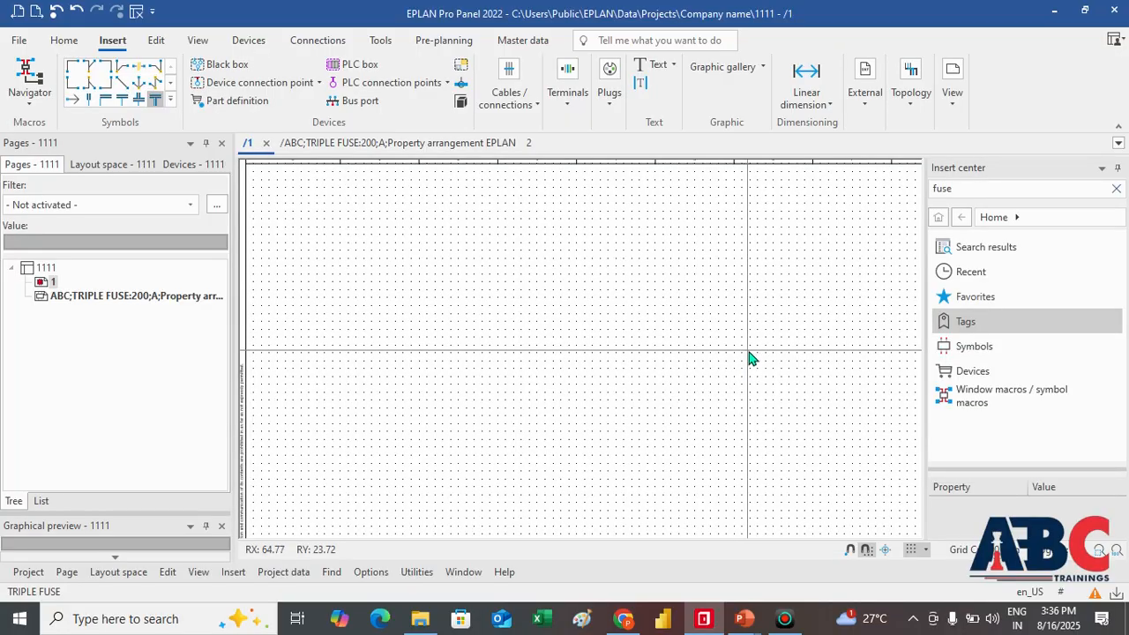
pyautogui.click(65, 41)
pyautogui.click(113, 44)
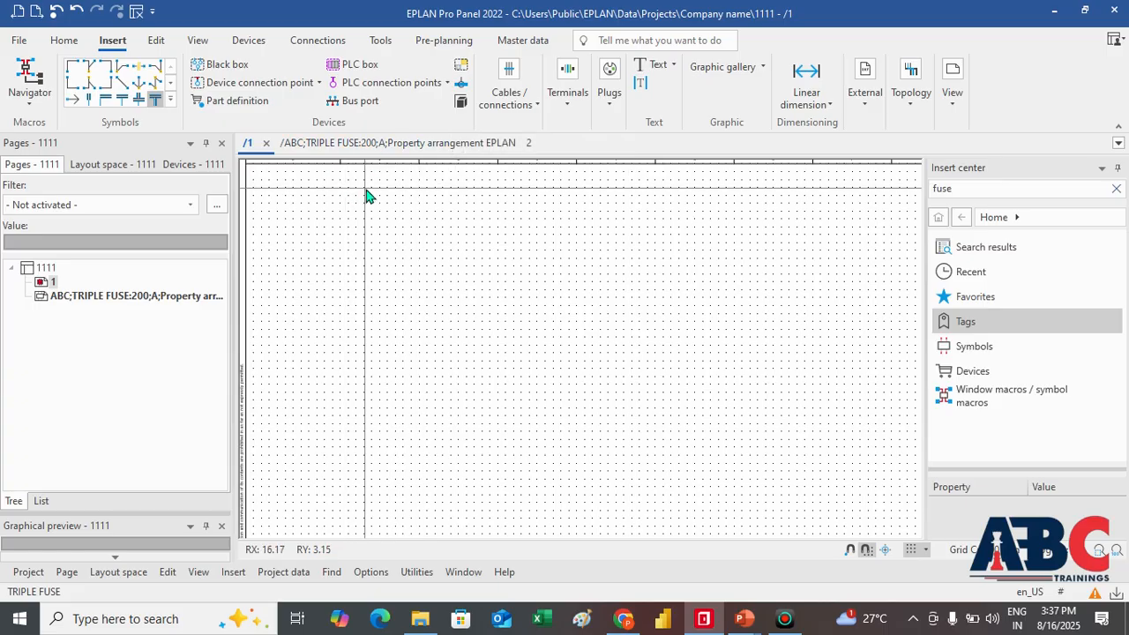
pyautogui.scroll(-1, 462, 232)
pyautogui.moveTo(461, 231); pyautogui.dragTo(437, 223, button='middle')
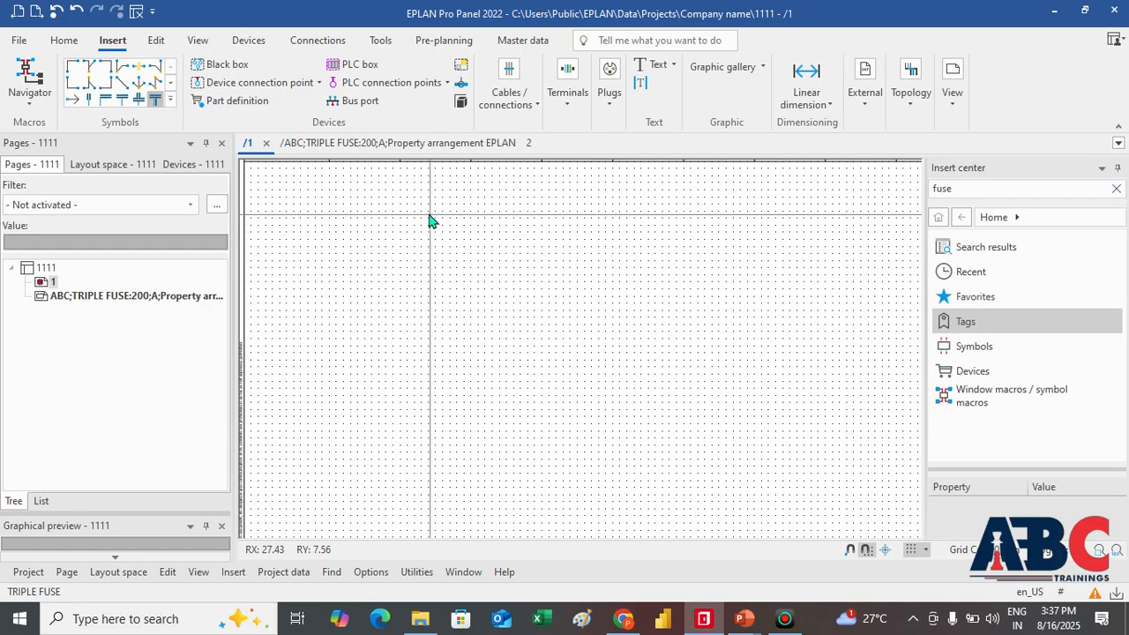
pyautogui.scroll(-1, 421, 212)
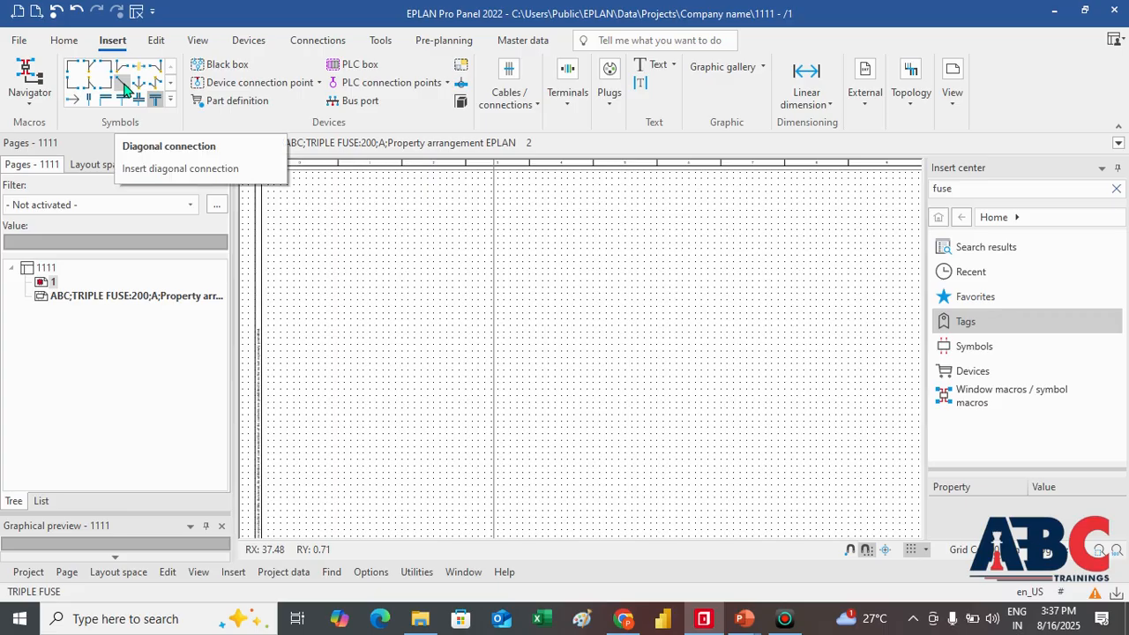
pyautogui.click(868, 552)
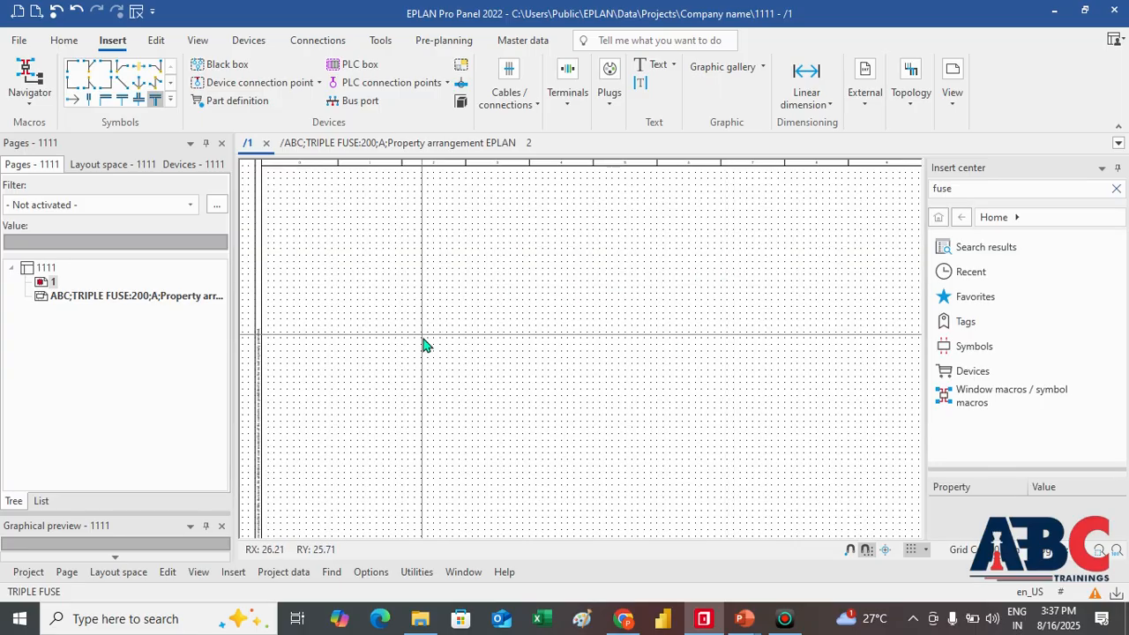
# Draw a long horizontal line with Diagonal connection near the top of page 1, starting at RX 17, RY 10.
pyautogui.click(122, 82)
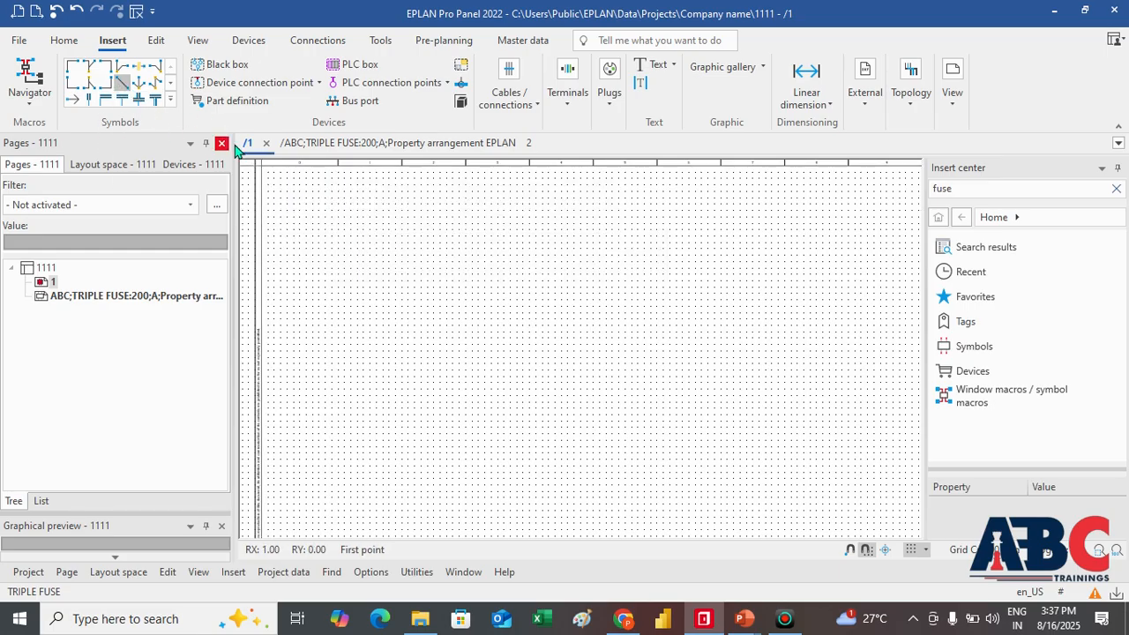
pyautogui.click(363, 230)
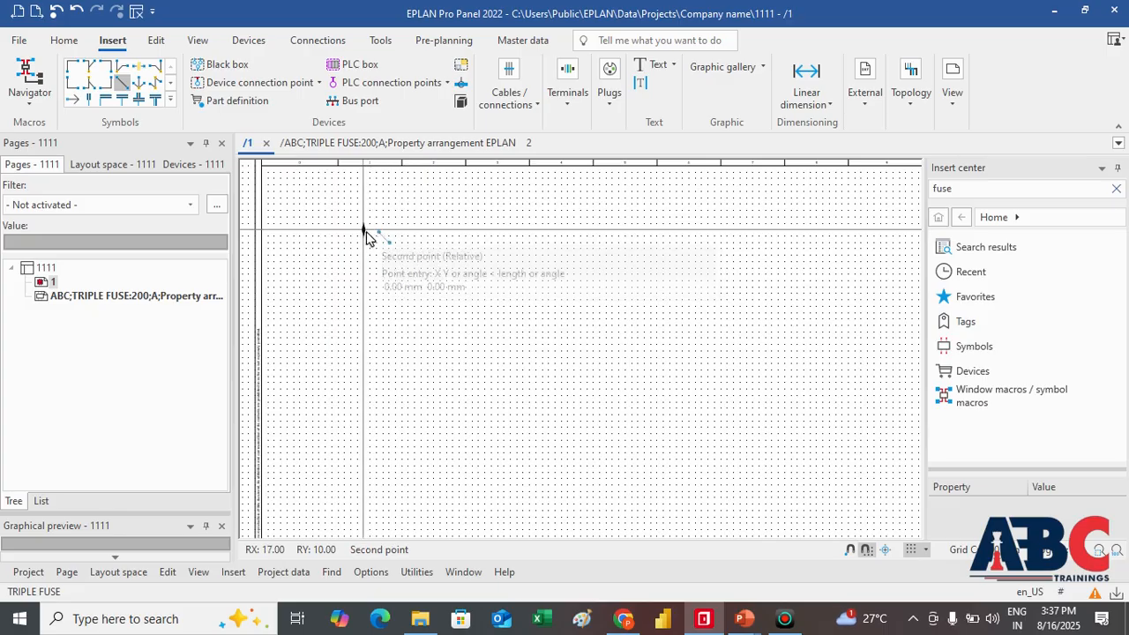
pyautogui.click(799, 230)
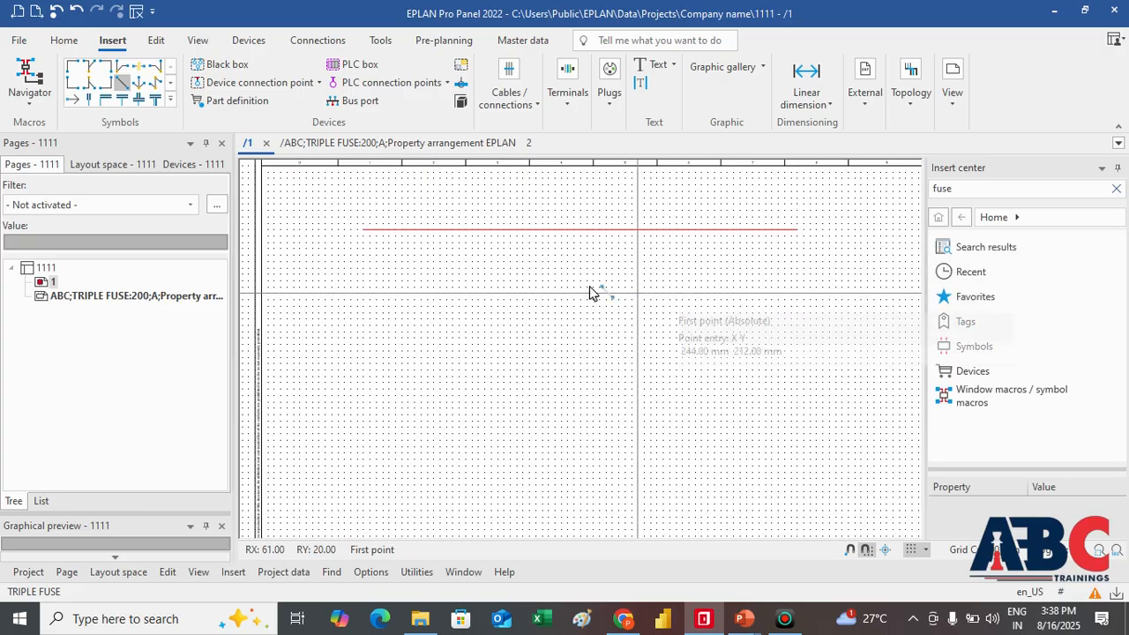
# Draw two more diagonal connections of equal length parallel below the first line, starting at RX 17 on RY 13 and RY 16.
pyautogui.scroll(1, 438, 260)
pyautogui.scroll(1, 438, 256)
pyautogui.moveTo(615, 281); pyautogui.dragTo(551, 271, button='middle')
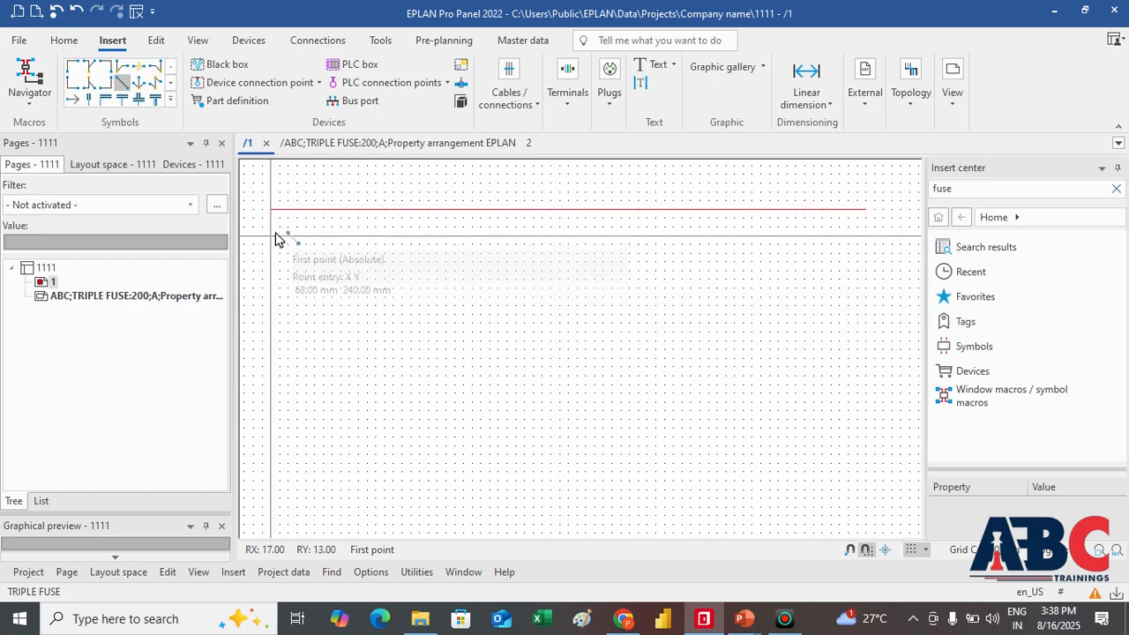
pyautogui.click(120, 85)
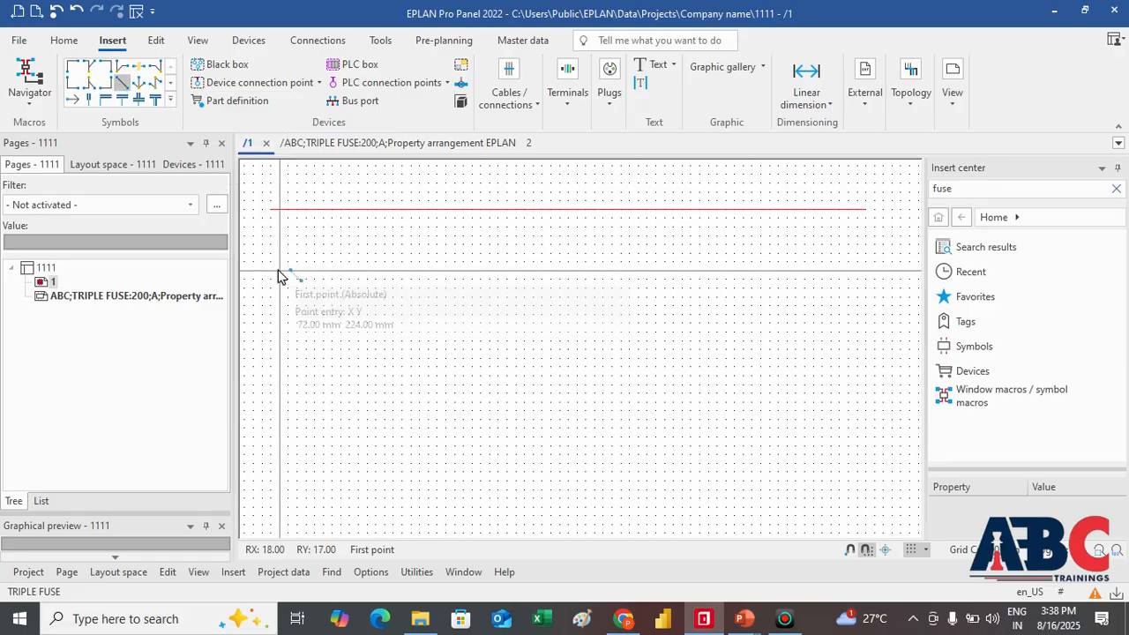
pyautogui.click(272, 234)
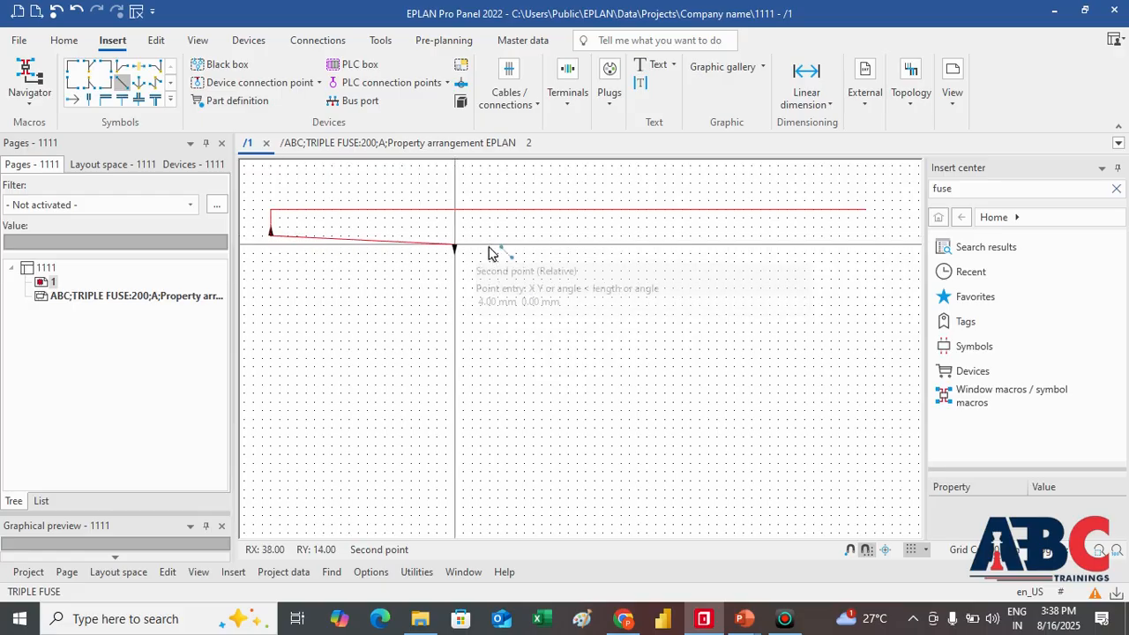
pyautogui.click(869, 244)
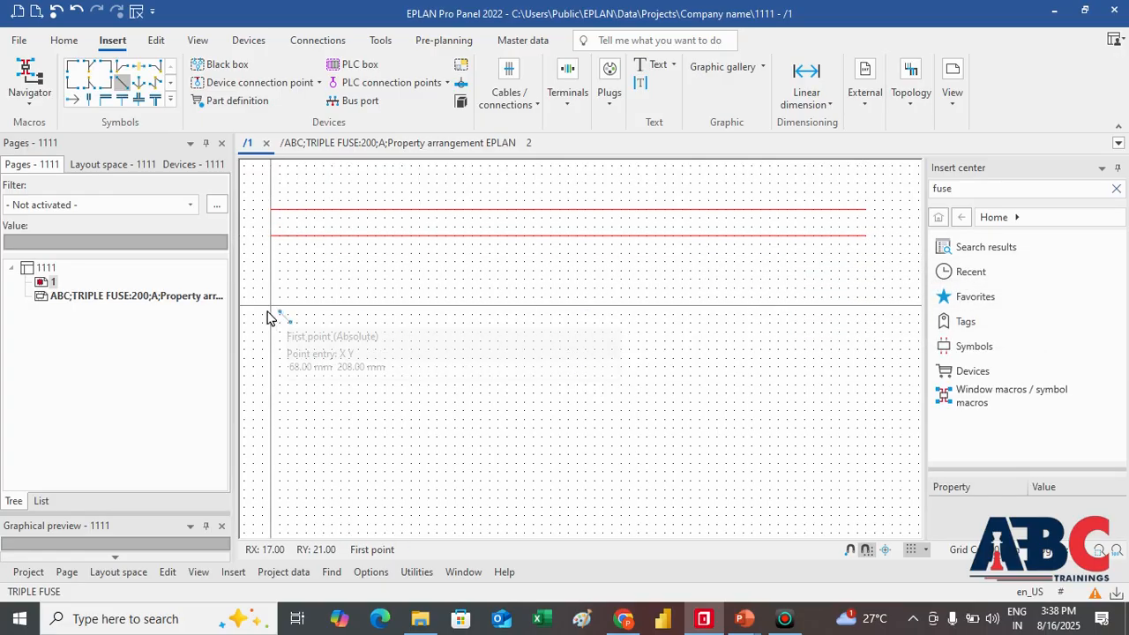
pyautogui.click(273, 264)
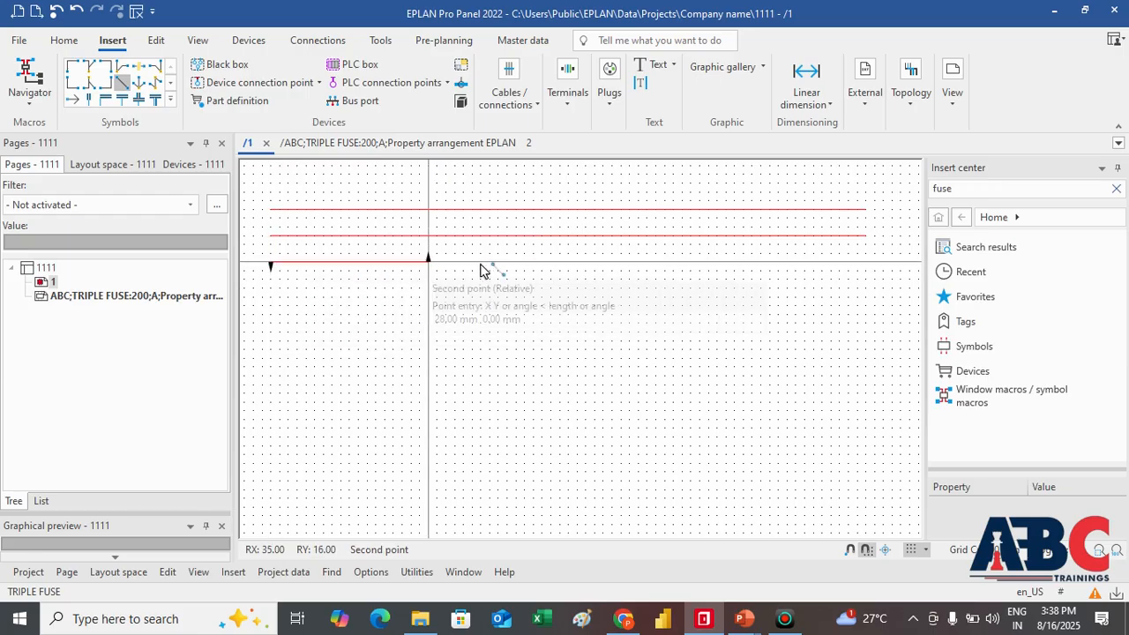
pyautogui.click(865, 262)
pyautogui.scroll(-1, 525, 300)
pyautogui.scroll(-1, 526, 299)
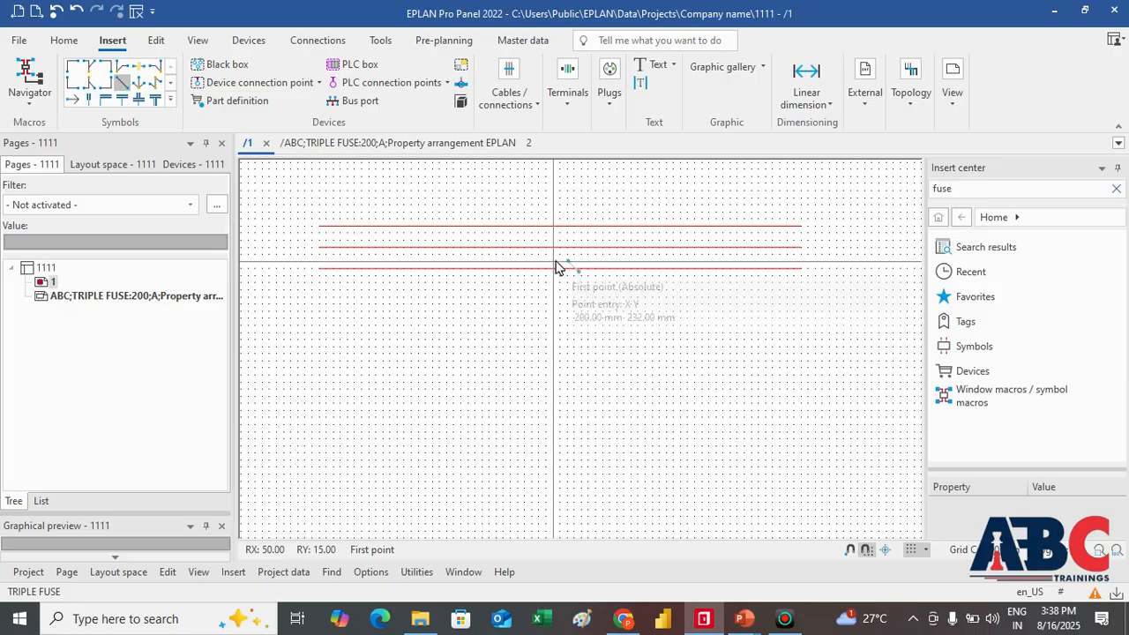
pyautogui.moveTo(669, 349); pyautogui.dragTo(671, 306, button='middle')
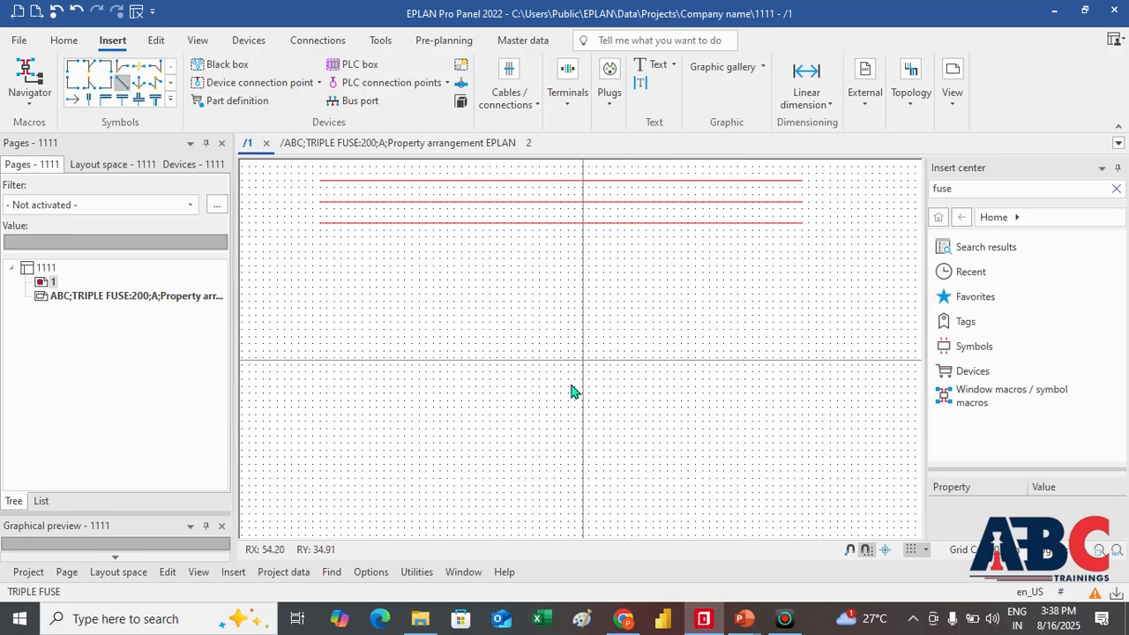
pyautogui.click(229, 574)
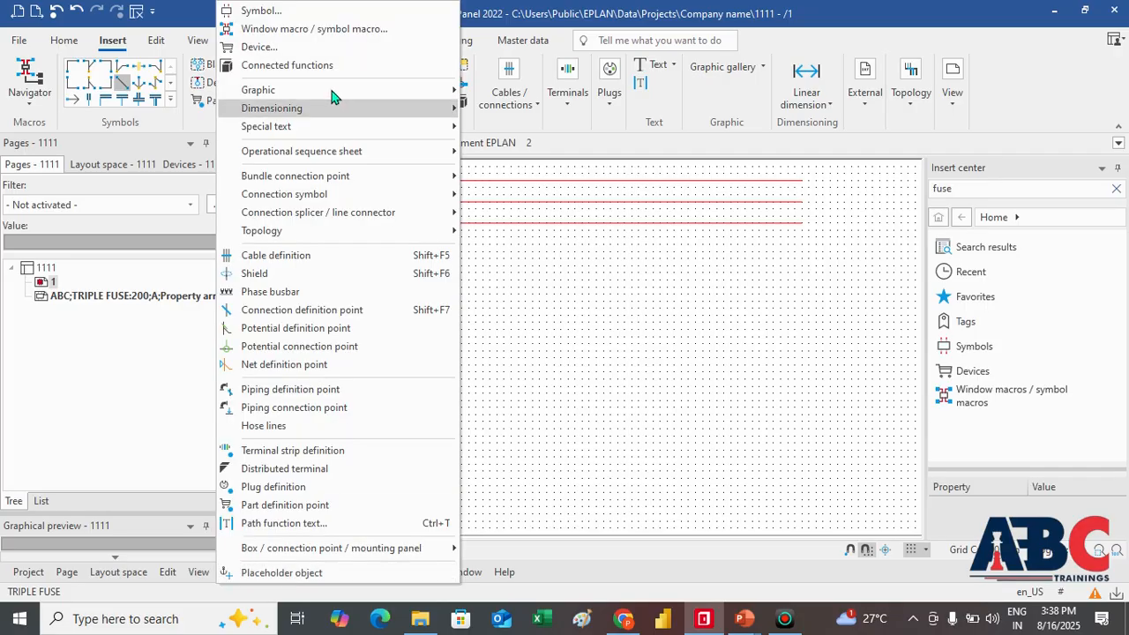
pyautogui.click(265, 11)
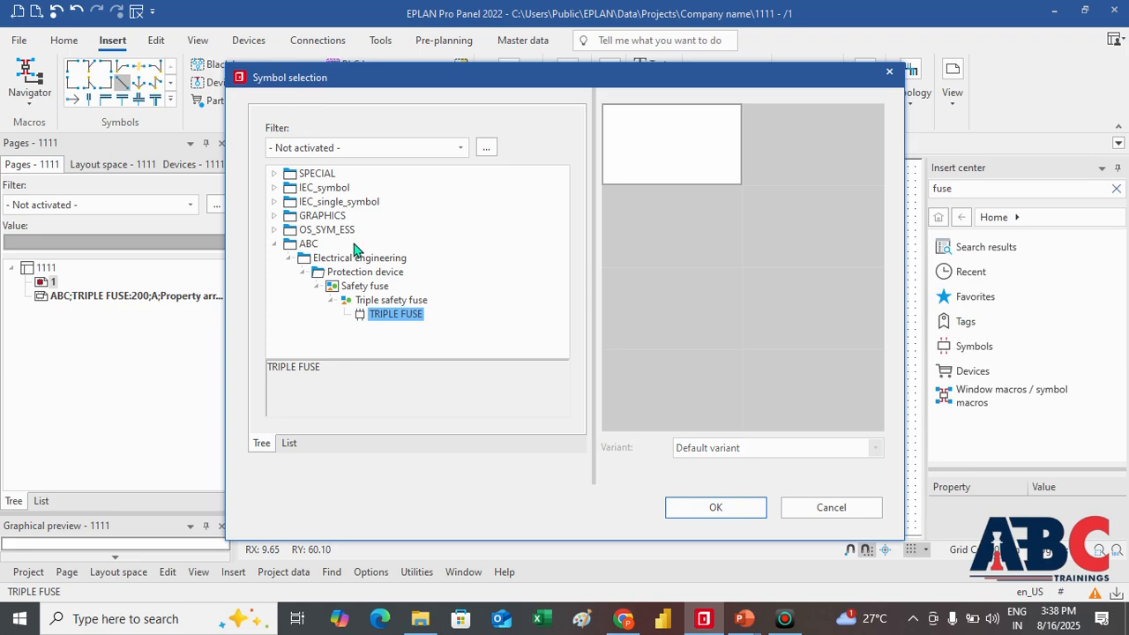
pyautogui.doubleClick(300, 189)
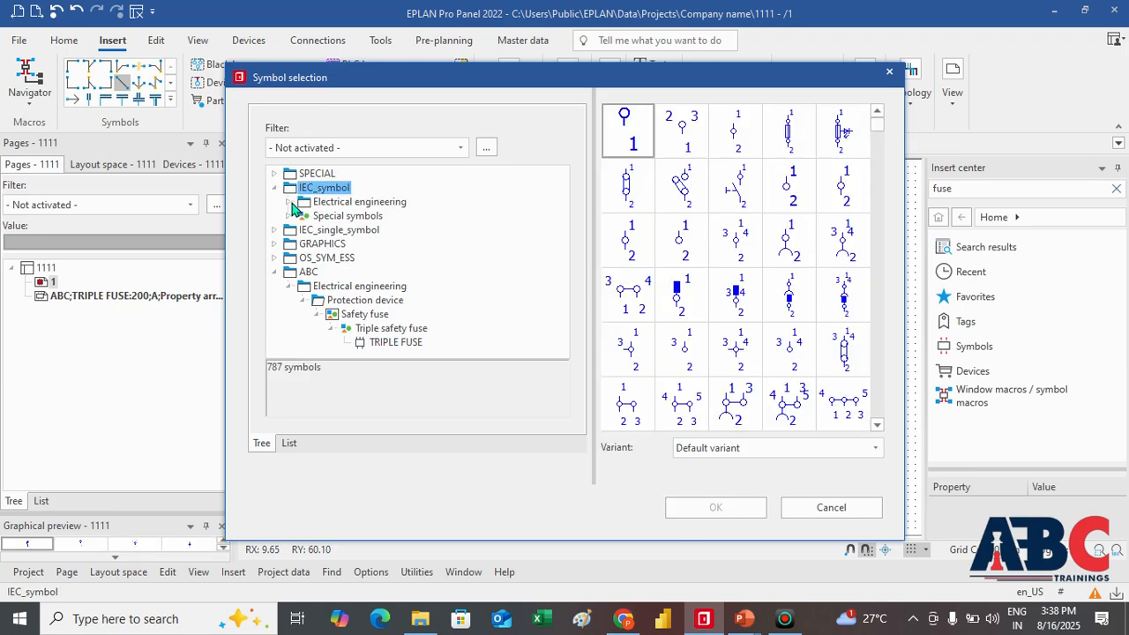
pyautogui.doubleClick(293, 203)
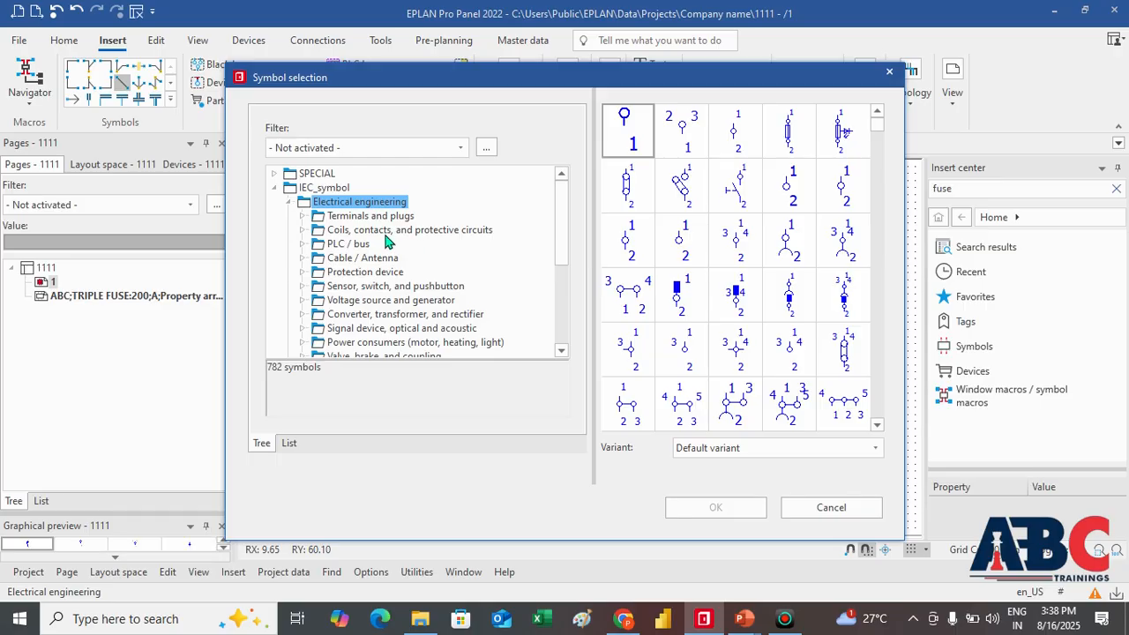
pyautogui.scroll(-1, 403, 242)
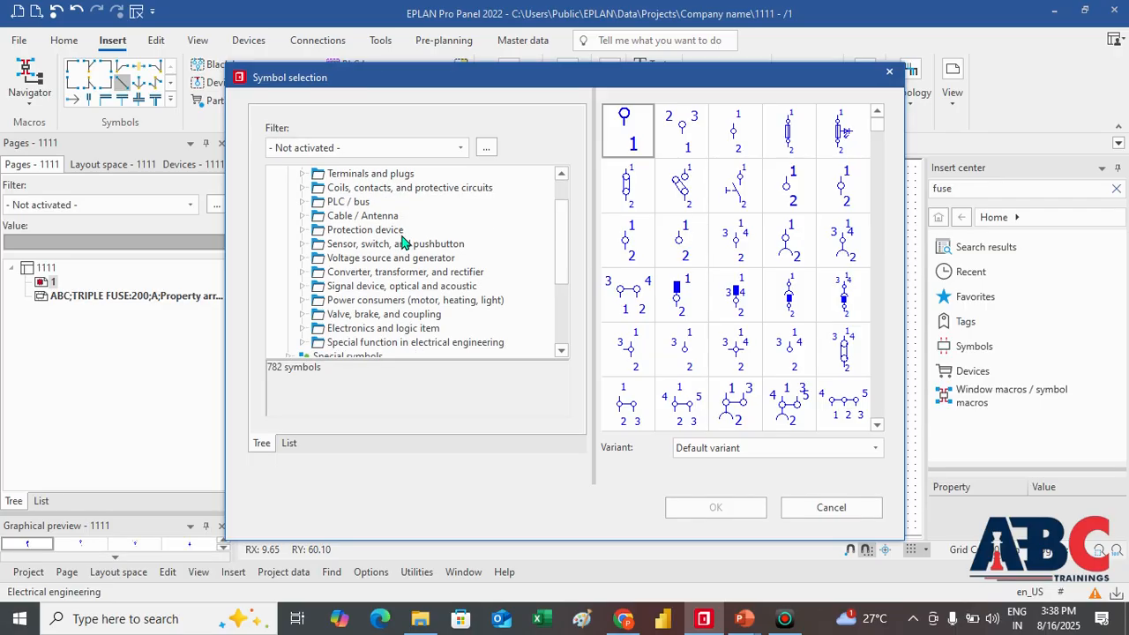
pyautogui.scroll(-1, 400, 241)
pyautogui.scroll(2, 398, 240)
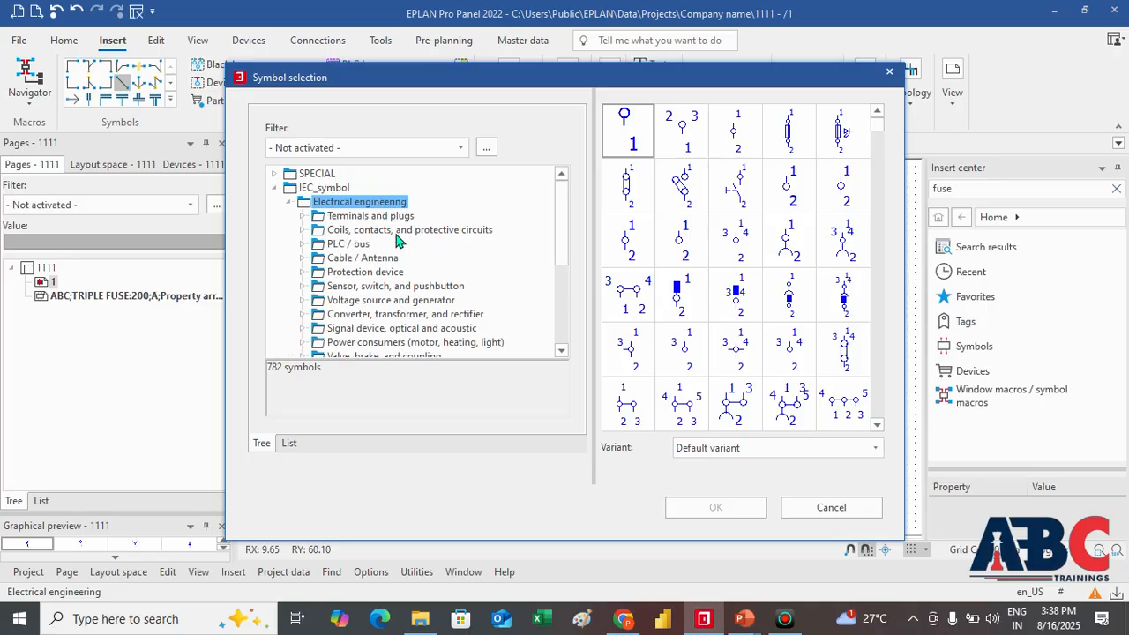
pyautogui.click(888, 71)
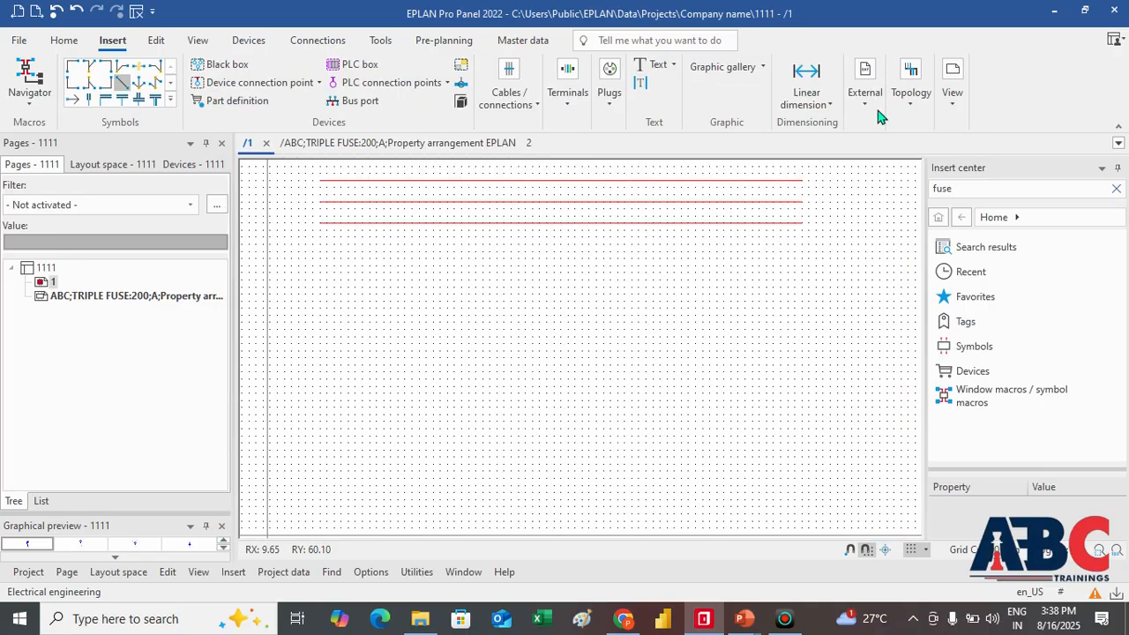
# Search the insert center for "motor", replacing the previous search term.
pyautogui.click(973, 345)
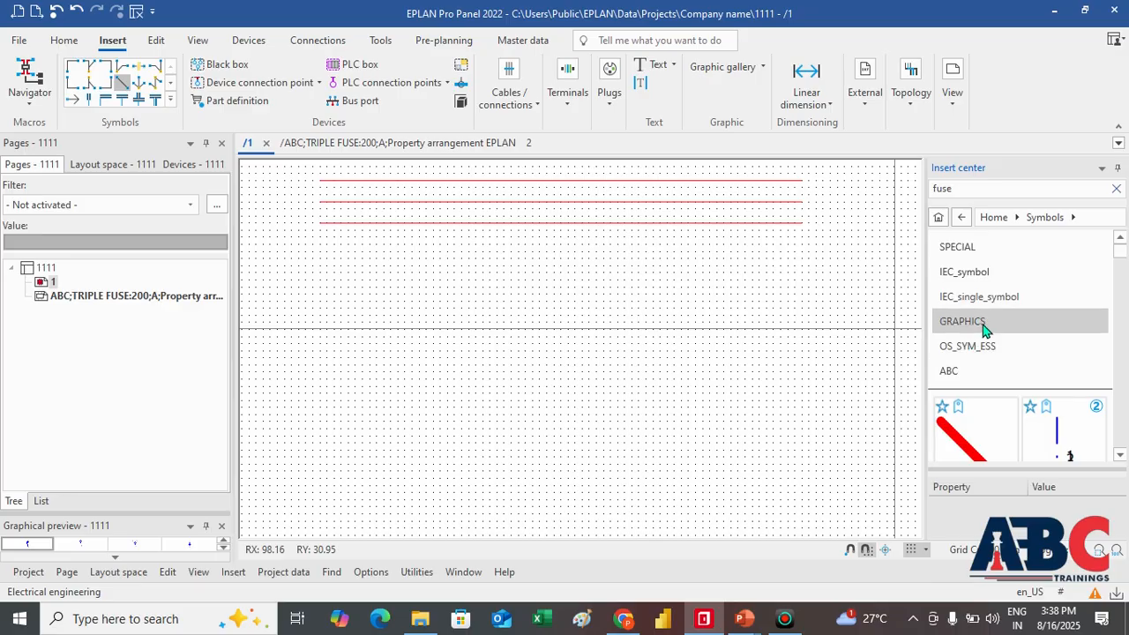
pyautogui.click(957, 273)
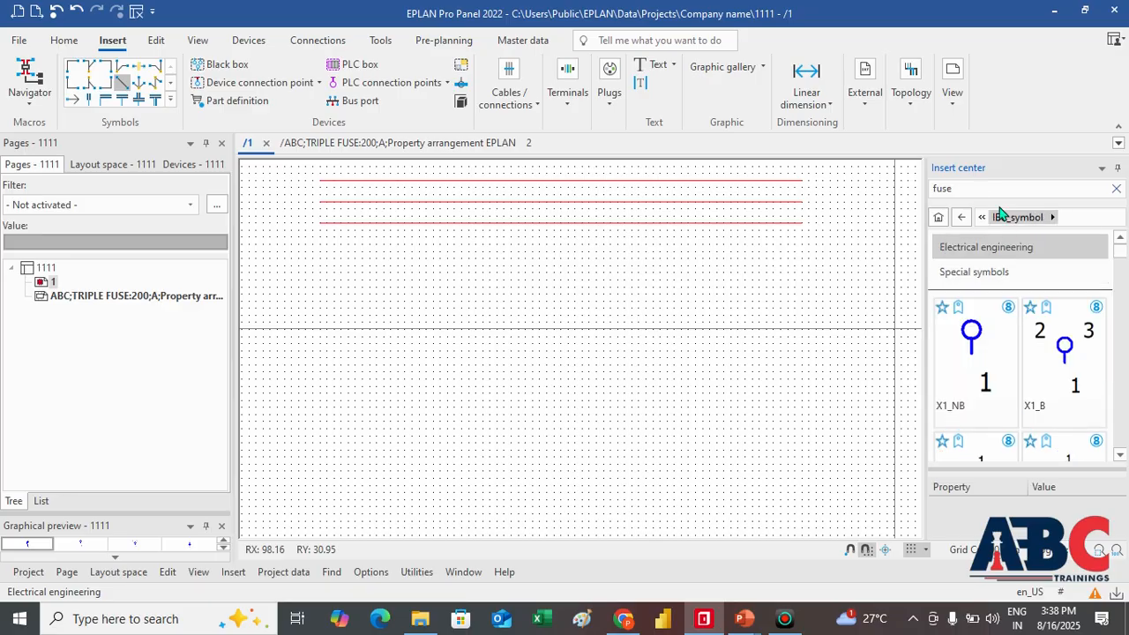
pyautogui.click(976, 190)
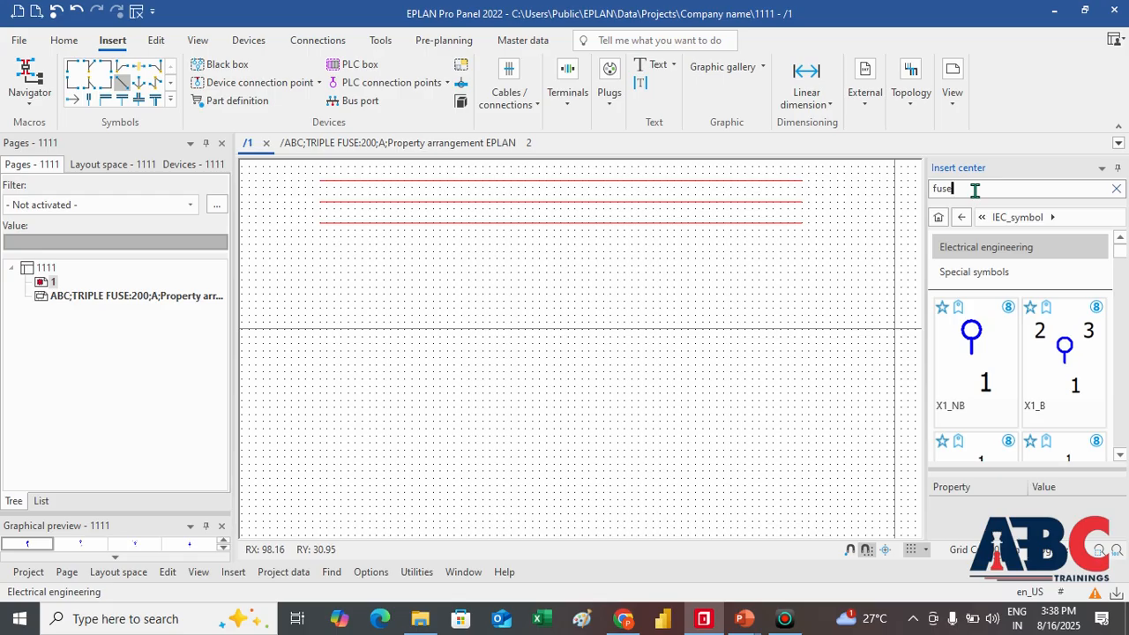
pyautogui.press('BackSpace')
pyautogui.press('Return')
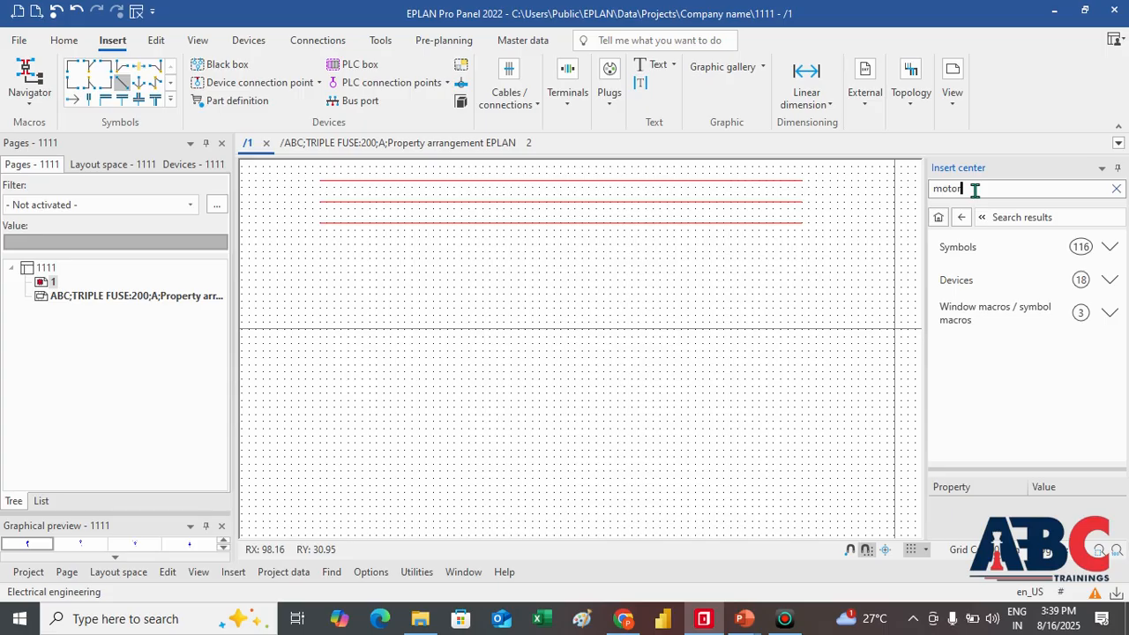
pyautogui.click(1098, 282)
pyautogui.scroll(-6, 1028, 359)
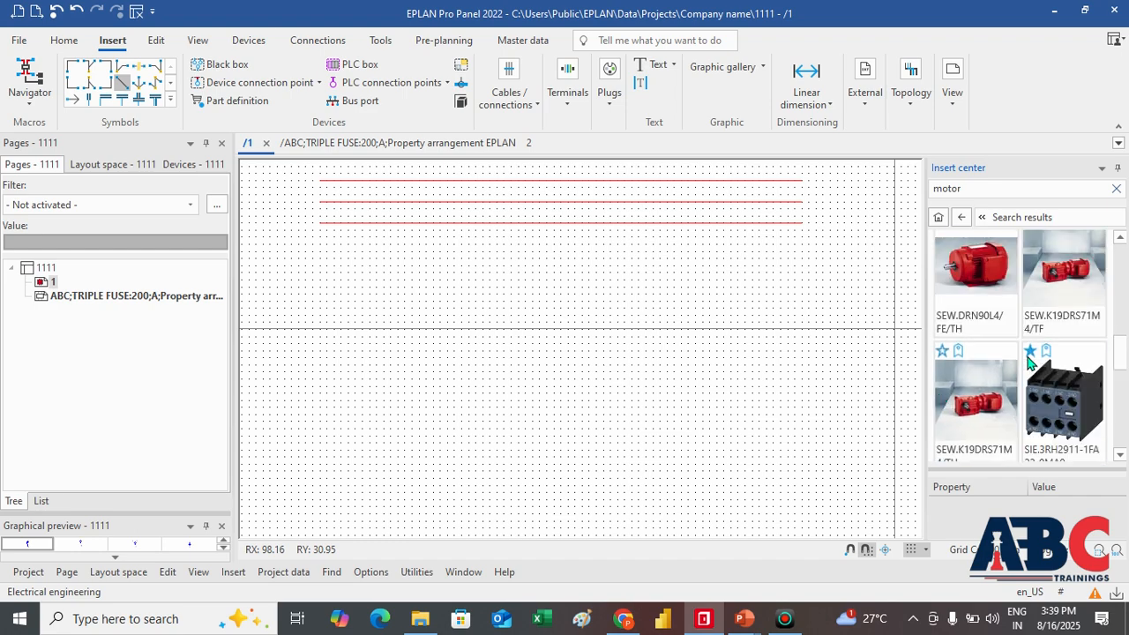
pyautogui.scroll(-3, 1029, 359)
pyautogui.scroll(9, 1065, 386)
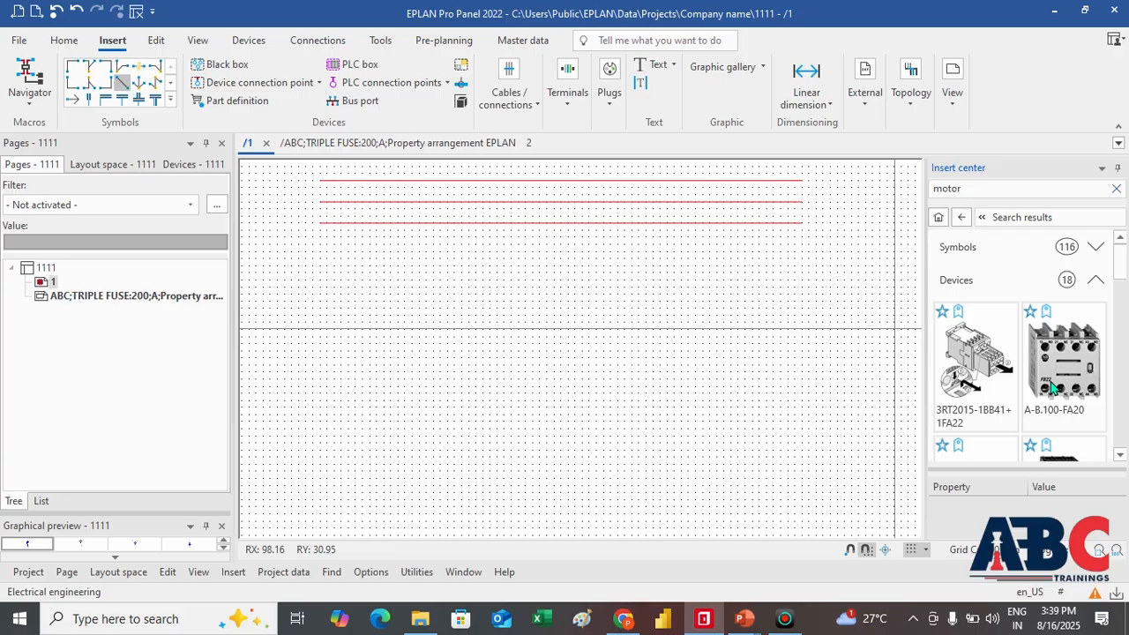
pyautogui.click(1102, 289)
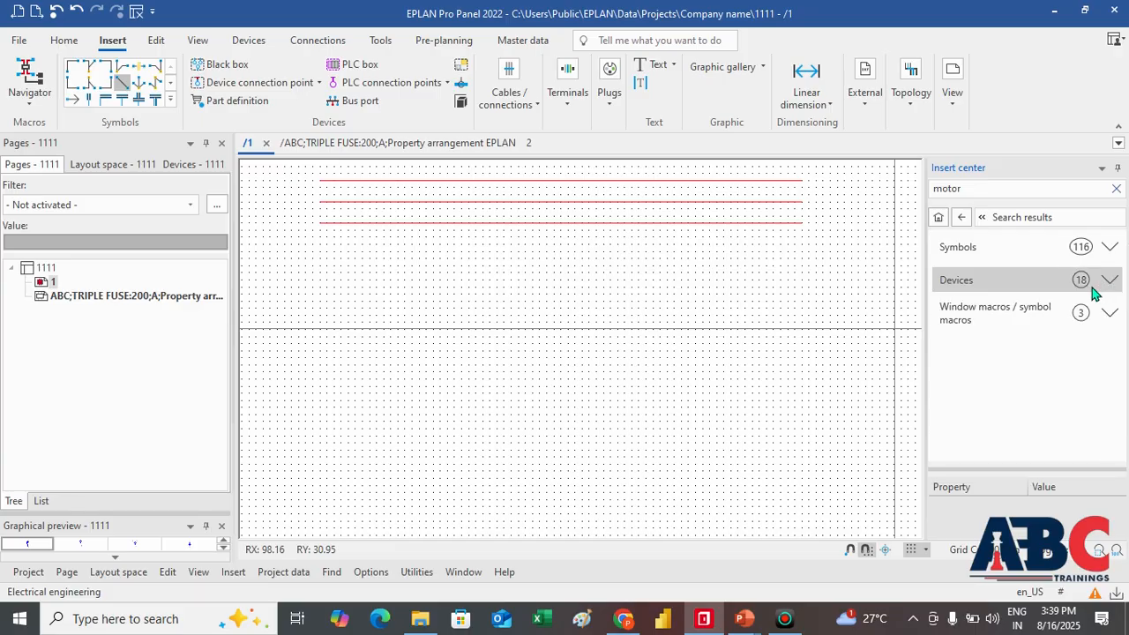
# Place the M3 three-phase motor symbol from the symbol search results below the three supply lines, at RX 50.
pyautogui.click(1097, 248)
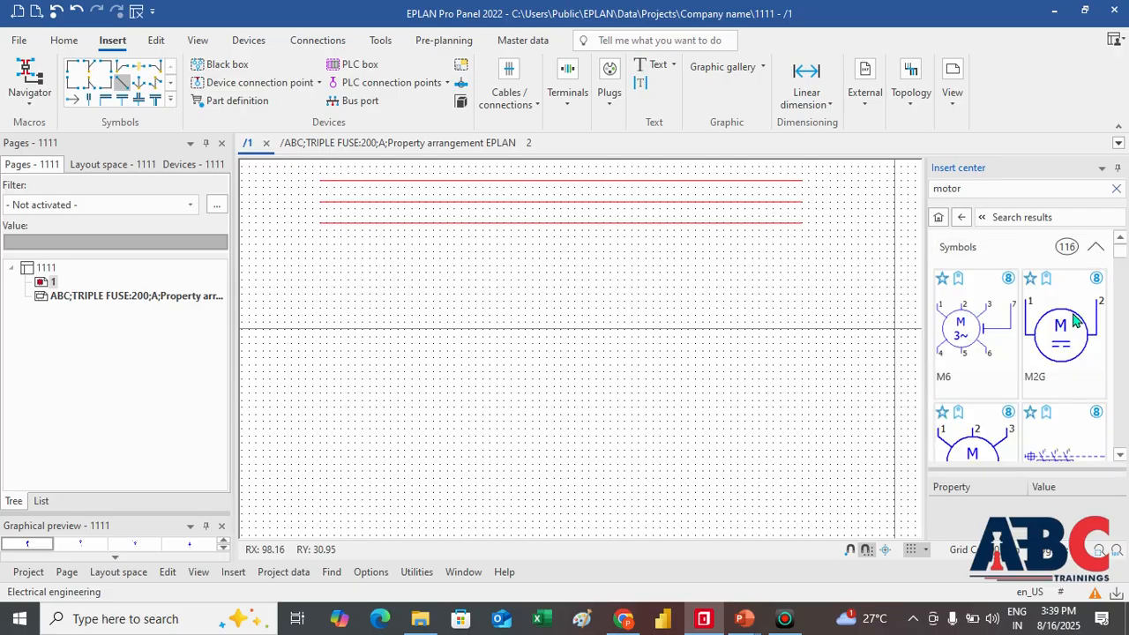
pyautogui.scroll(-3, 1004, 384)
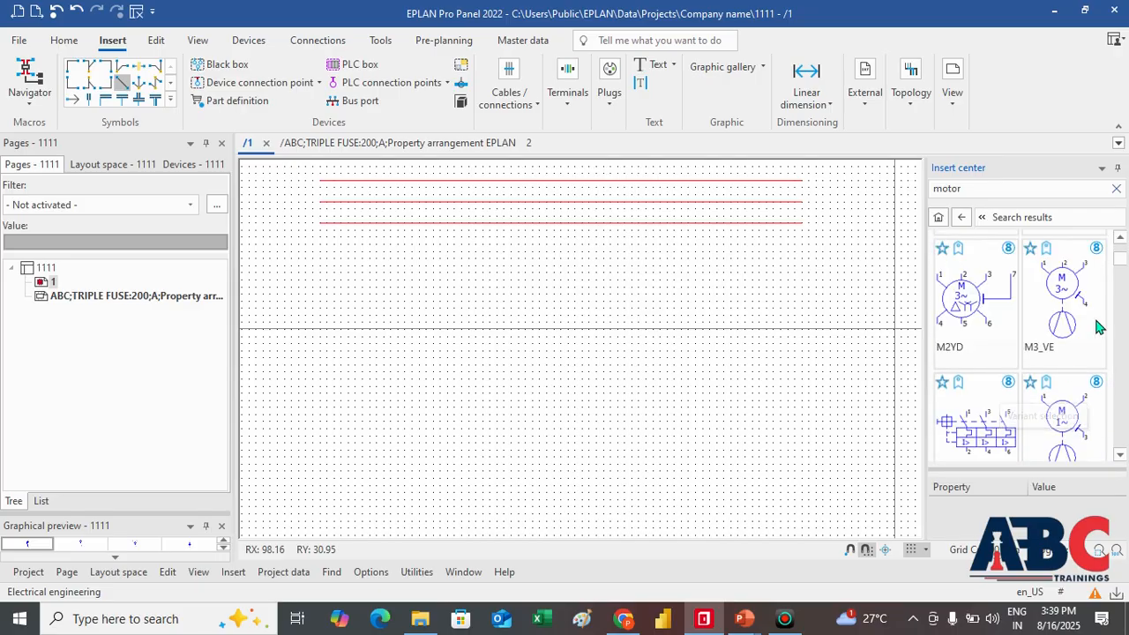
pyautogui.scroll(-2, 1066, 309)
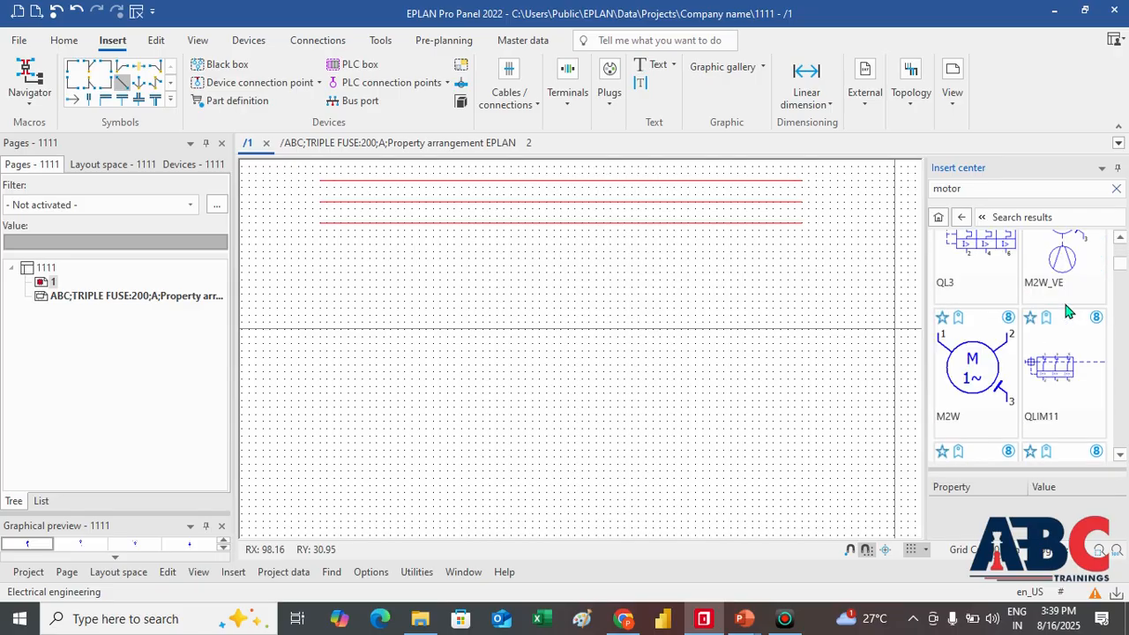
pyautogui.scroll(2, 1049, 344)
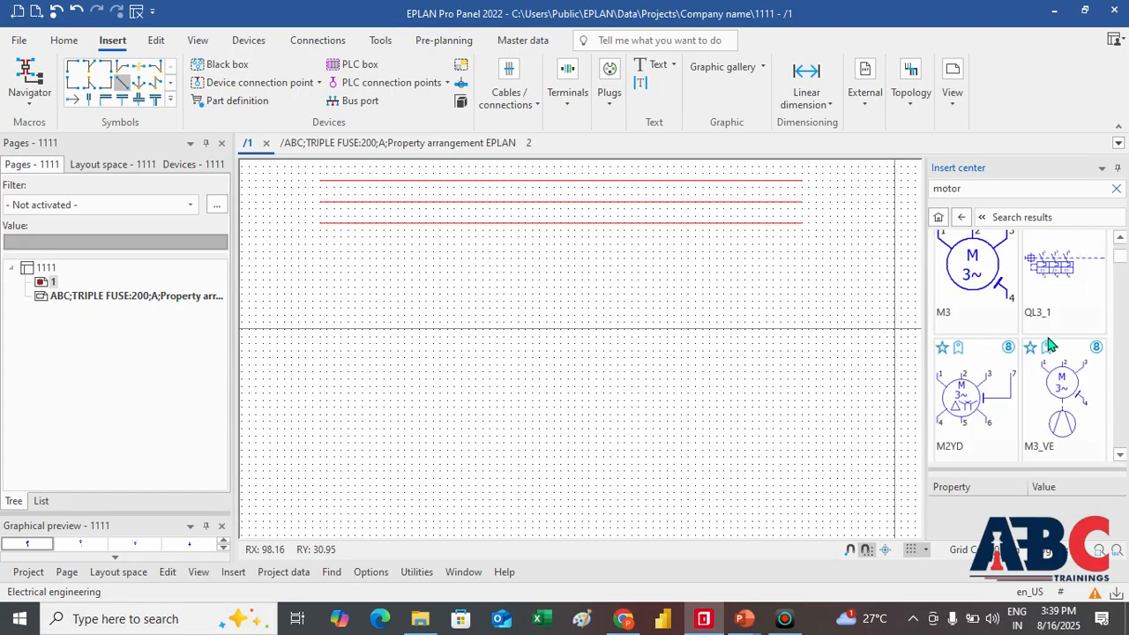
pyautogui.scroll(1, 1023, 342)
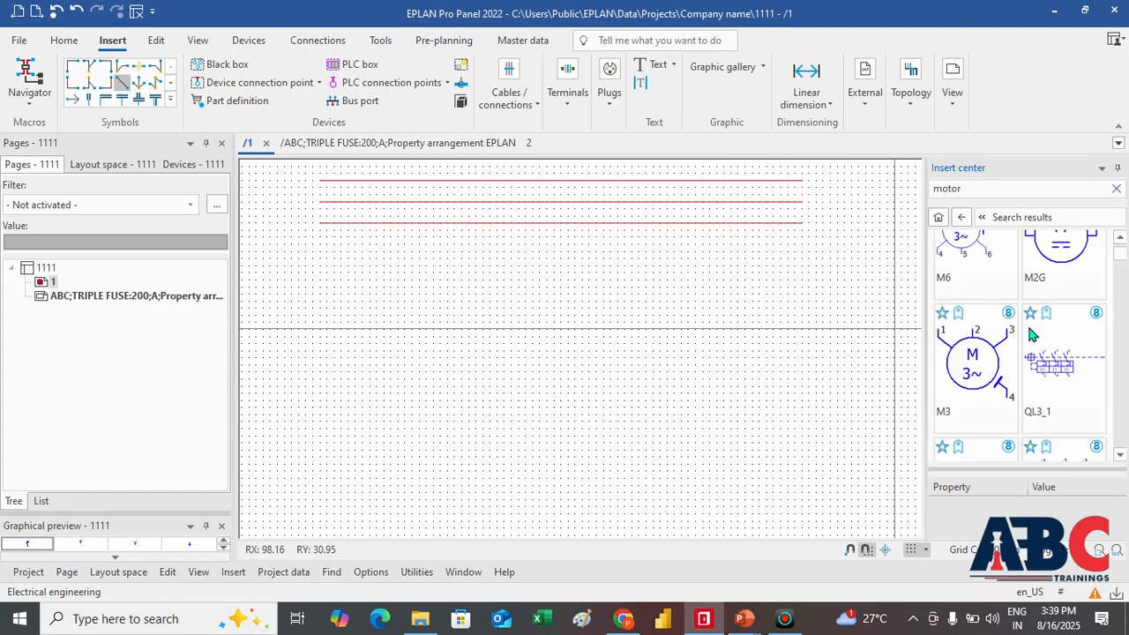
pyautogui.click(977, 362)
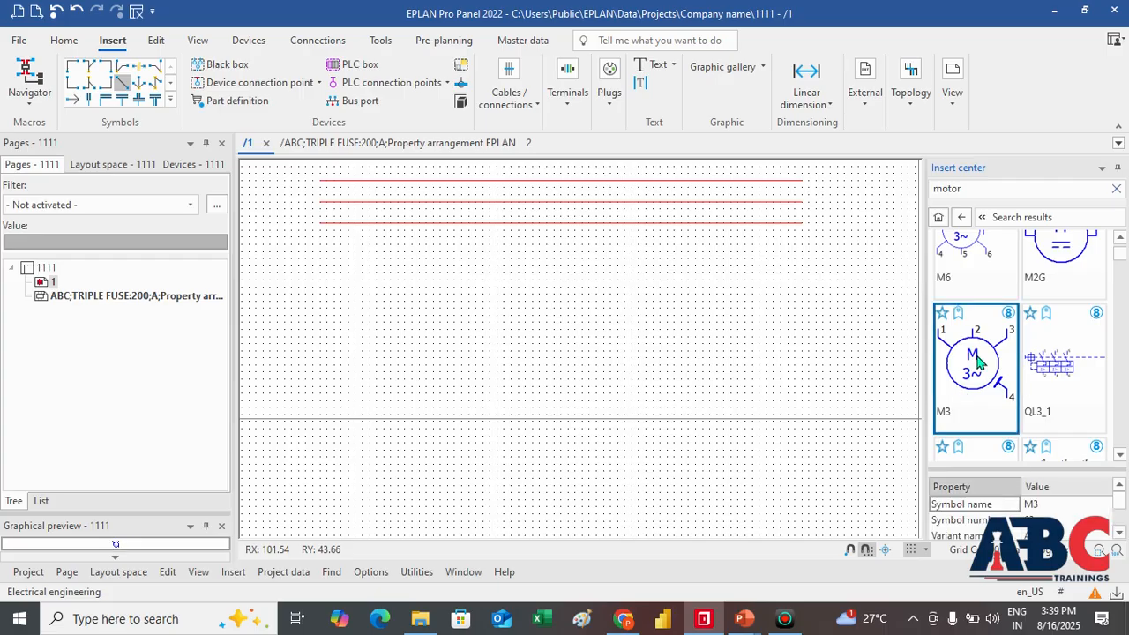
pyautogui.doubleClick(976, 361)
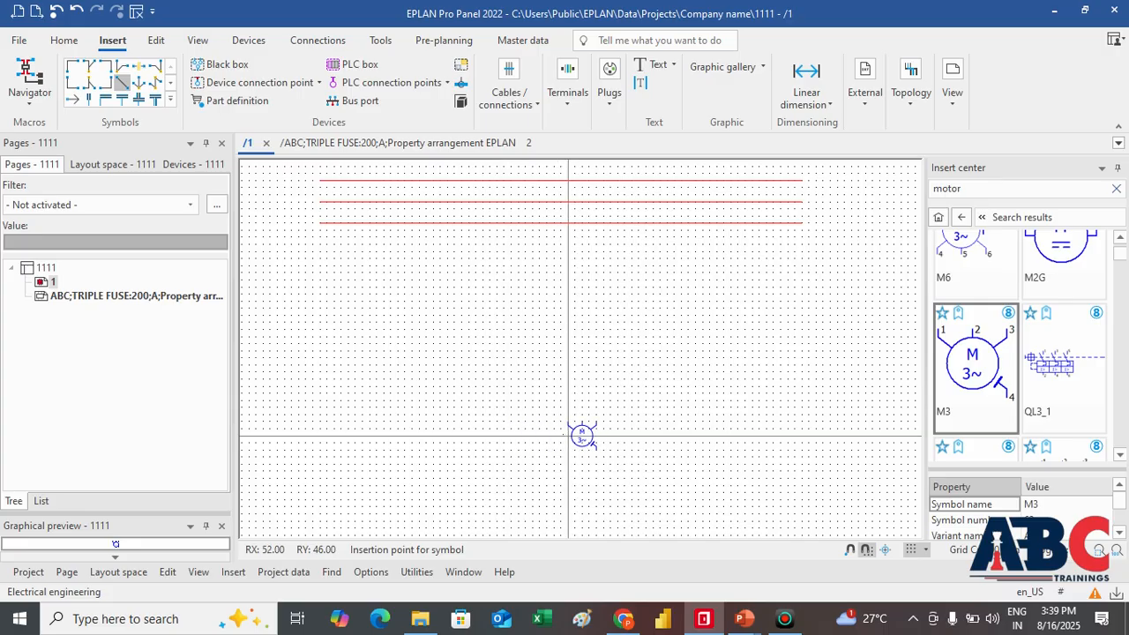
pyautogui.click(554, 452)
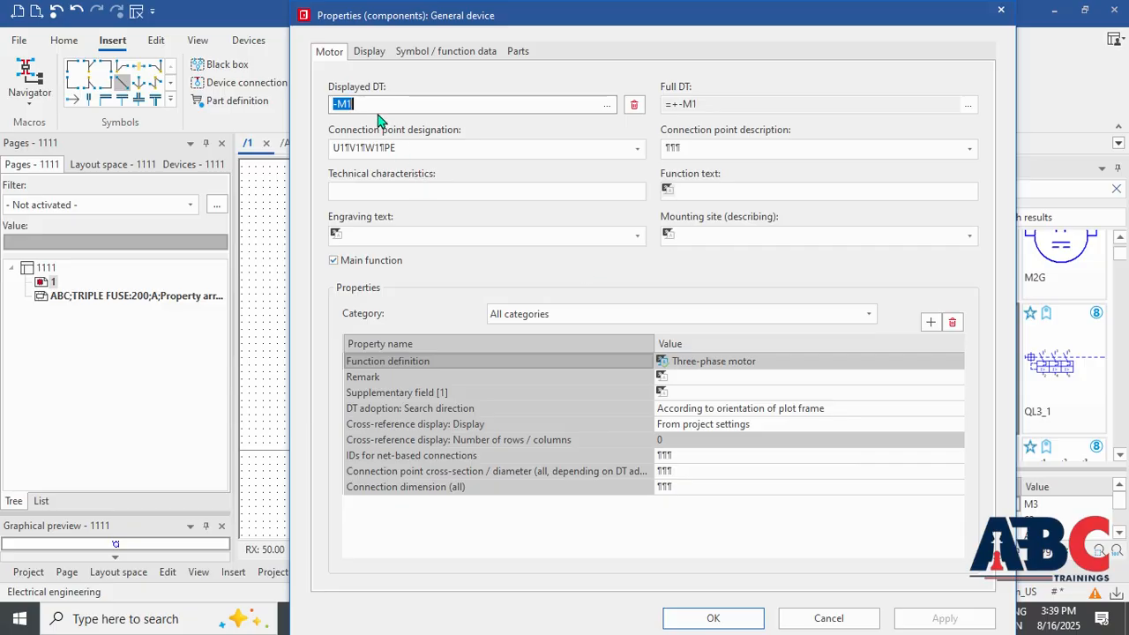
# Enter "3 Phase Motor" as the motor's displayed DT and 220V as its technical characteristics, and try to confirm the properties.
pyautogui.press('BackSpace')
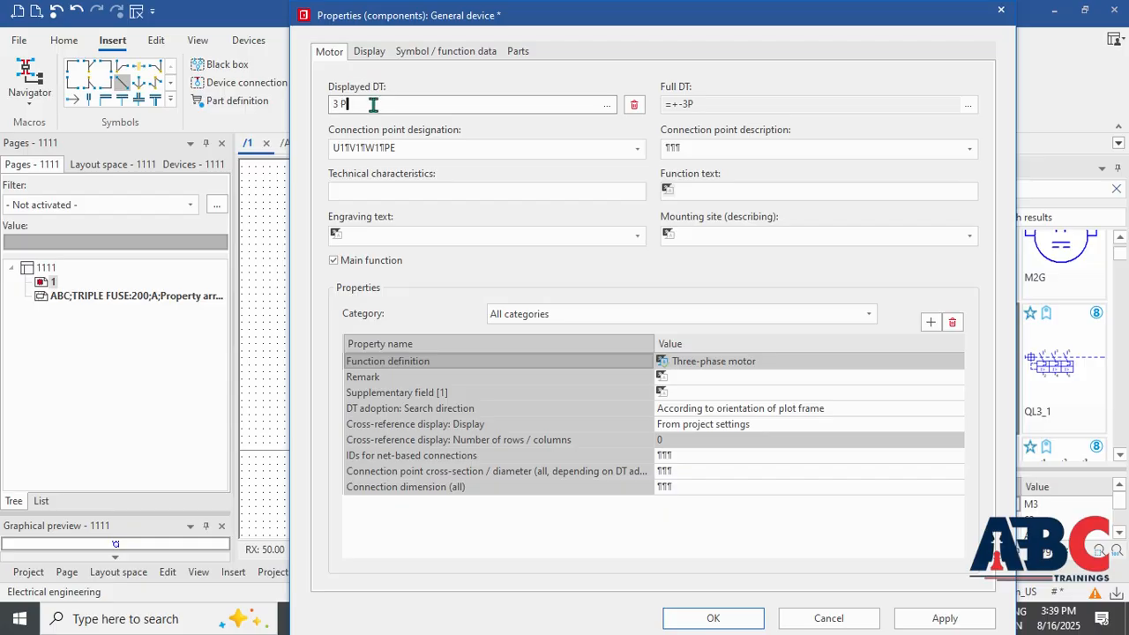
pyautogui.write('3 Phase Motor')
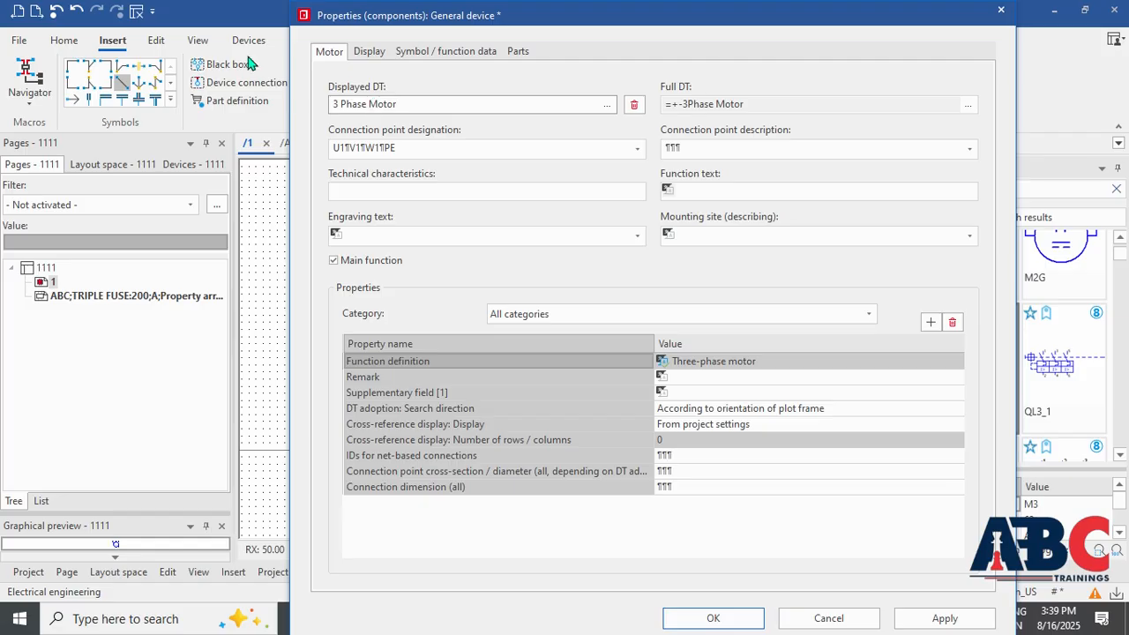
pyautogui.click(396, 187)
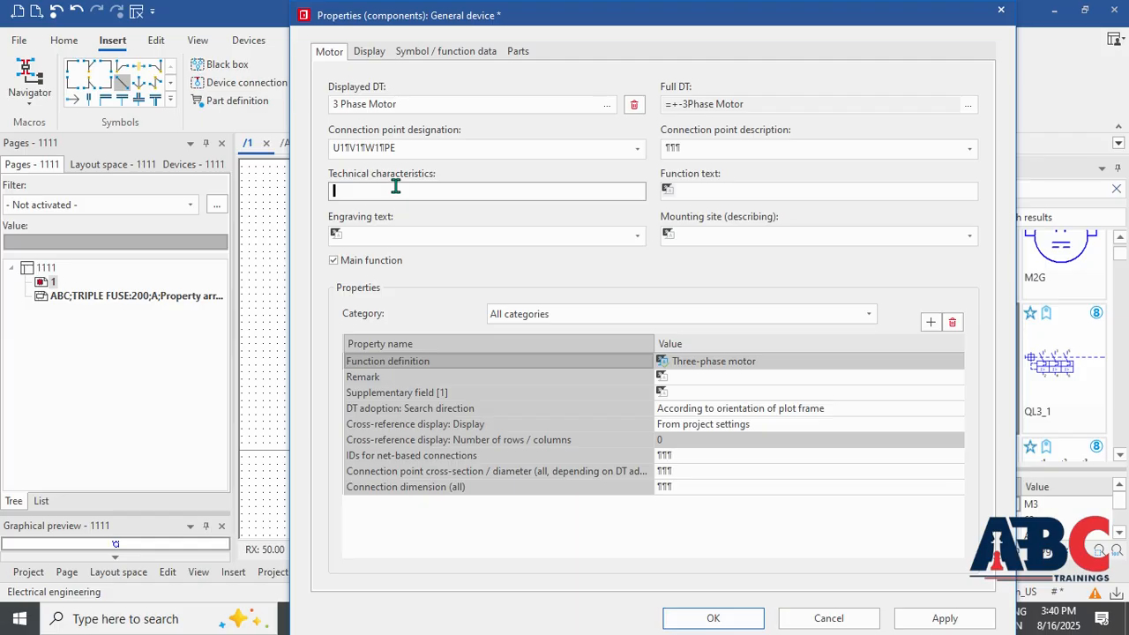
pyautogui.write('220V')
pyautogui.click(713, 618)
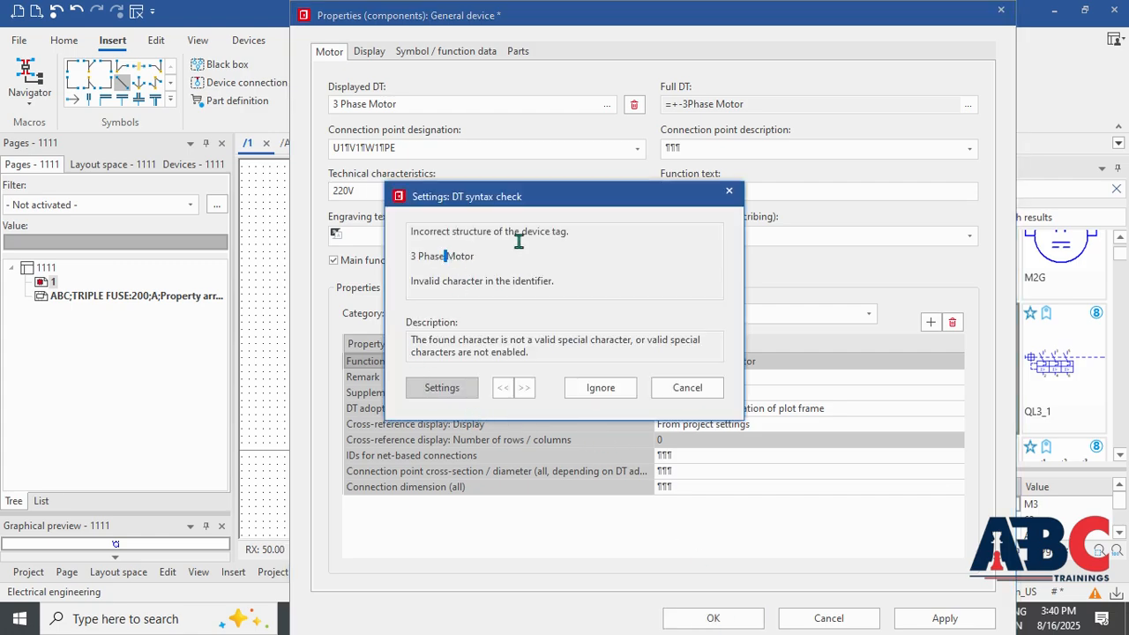
pyautogui.click(729, 193)
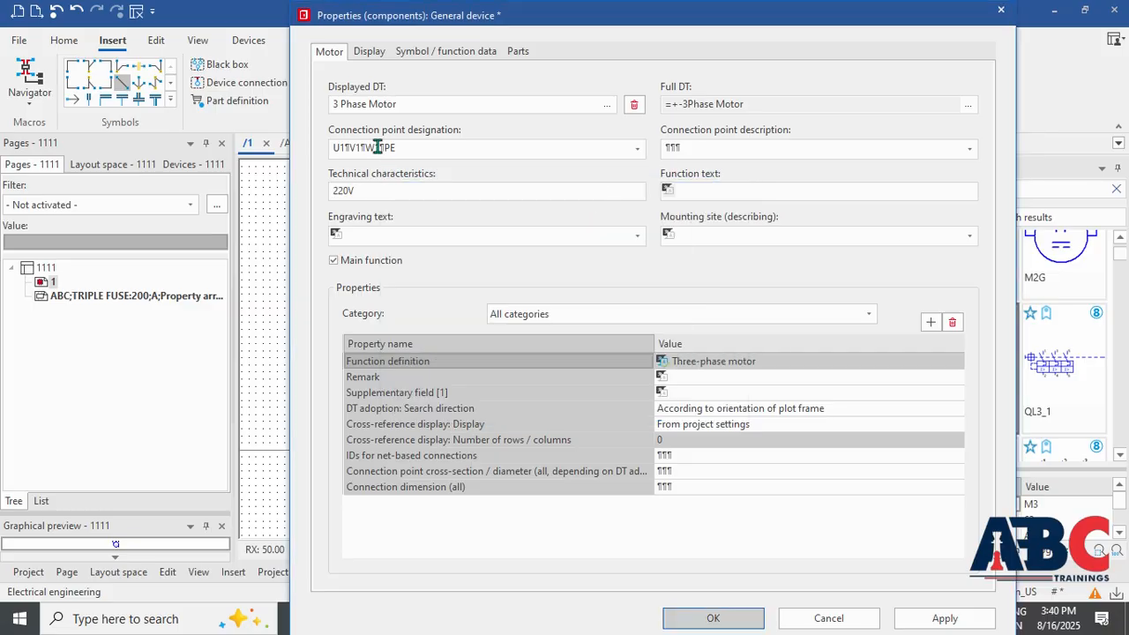
# Replace the spaces in the motor's displayed DT with underscores so it reads 3_Phase_Motor, and confirm the properties.
pyautogui.click(370, 103)
pyautogui.press('BackSpace')
pyautogui.write('_')
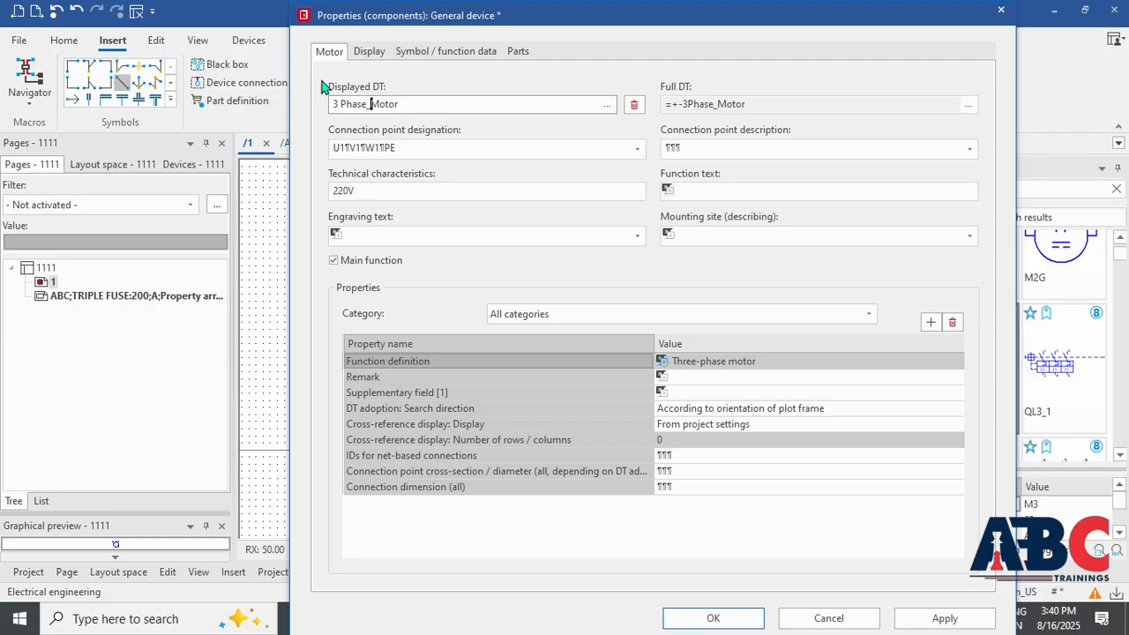
pyautogui.click(343, 101)
pyautogui.press('BackSpace')
pyautogui.write('_')
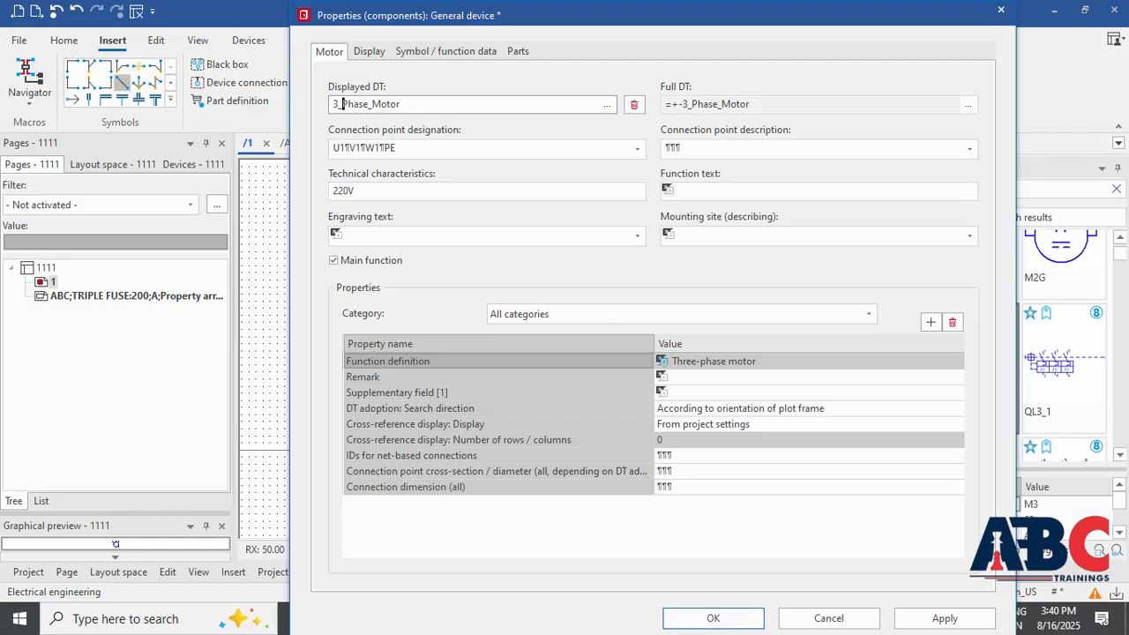
pyautogui.click(714, 618)
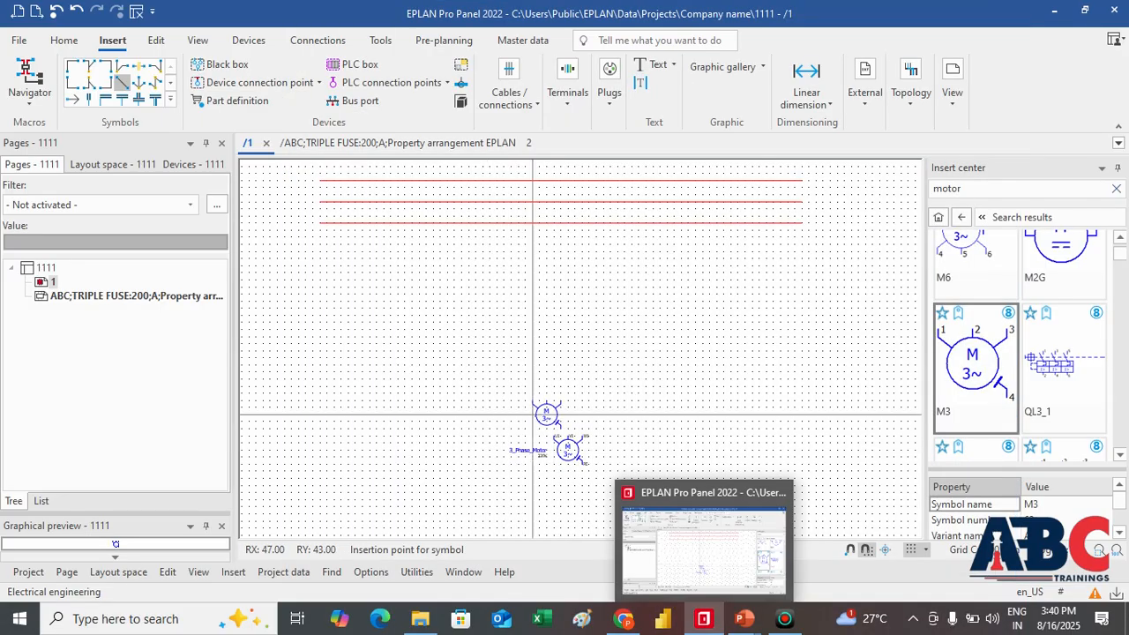
# Examine the placed motor's designation, voltage and connection point labels, and its position below the supply lines.
pyautogui.scroll(5, 582, 421)
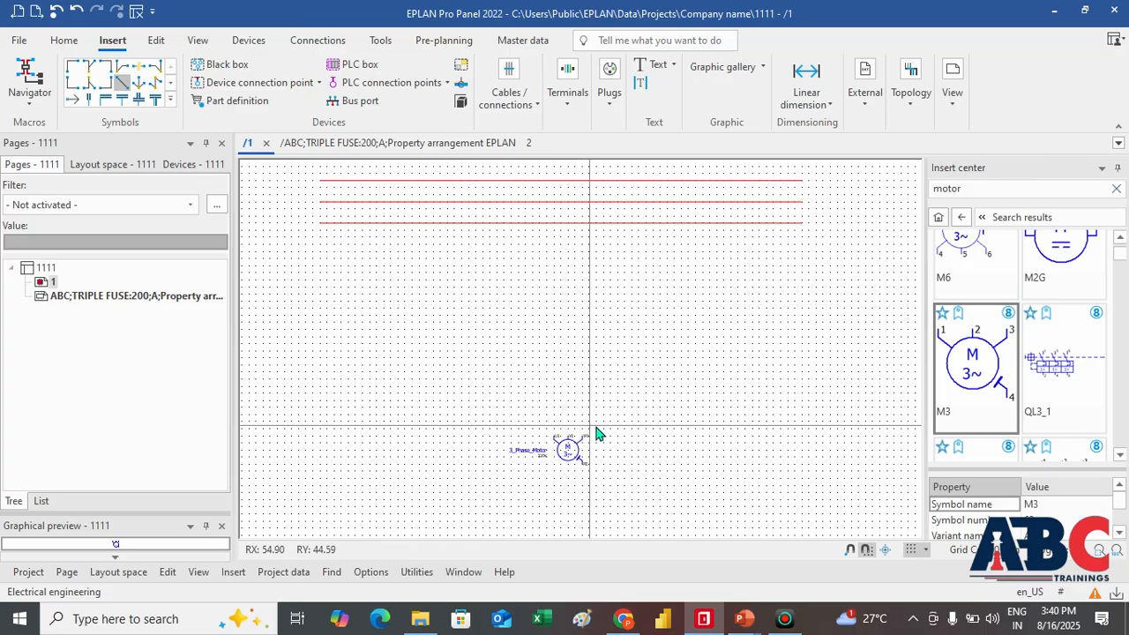
pyautogui.moveTo(588, 461); pyautogui.dragTo(594, 394, button='middle')
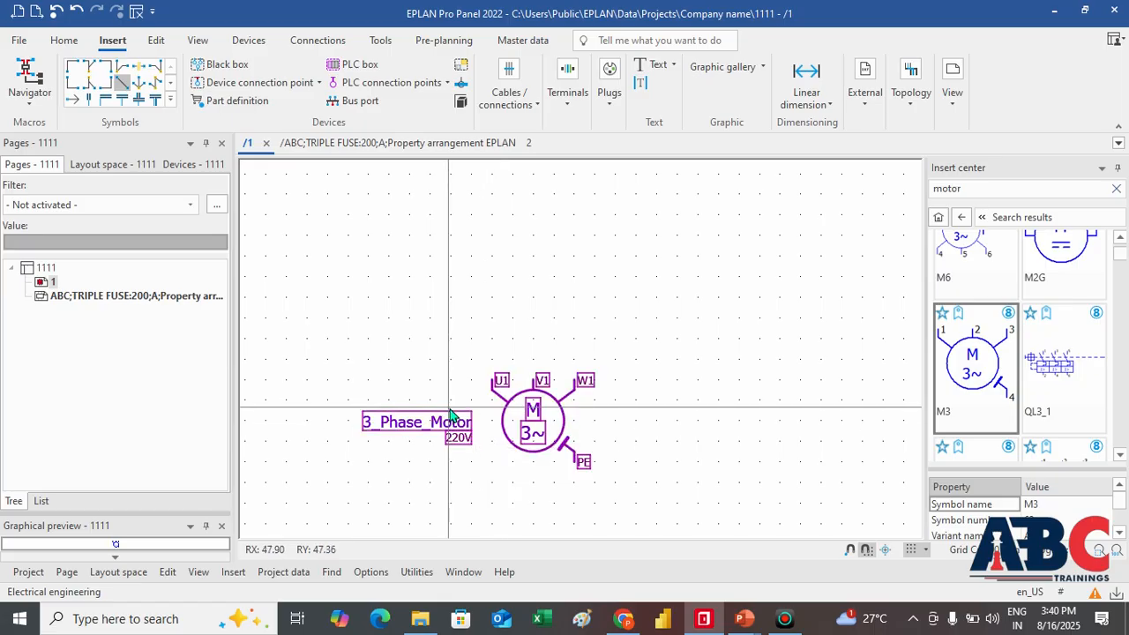
pyautogui.scroll(-5, 471, 419)
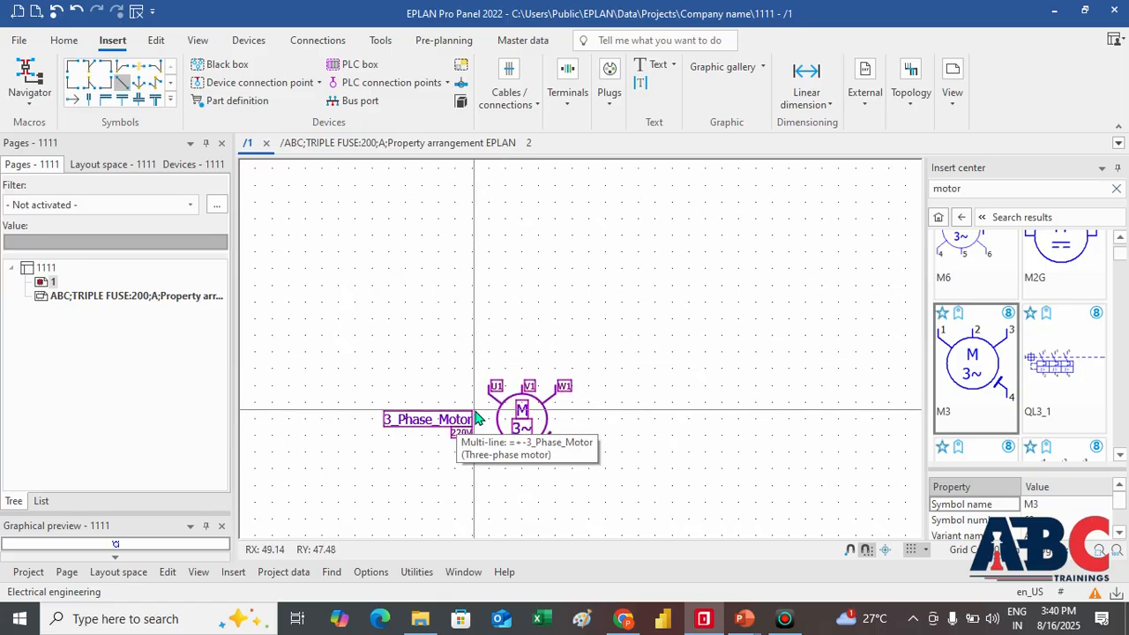
pyautogui.moveTo(559, 348); pyautogui.dragTo(640, 459, button='middle')
pyautogui.scroll(1, 597, 456)
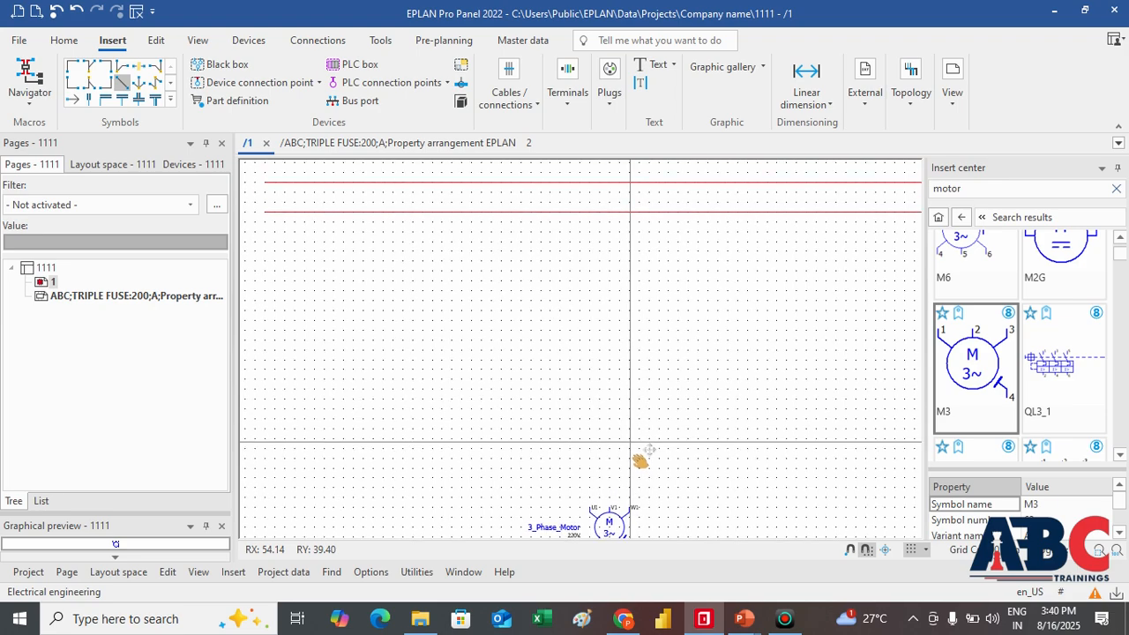
pyautogui.scroll(-1, 630, 454)
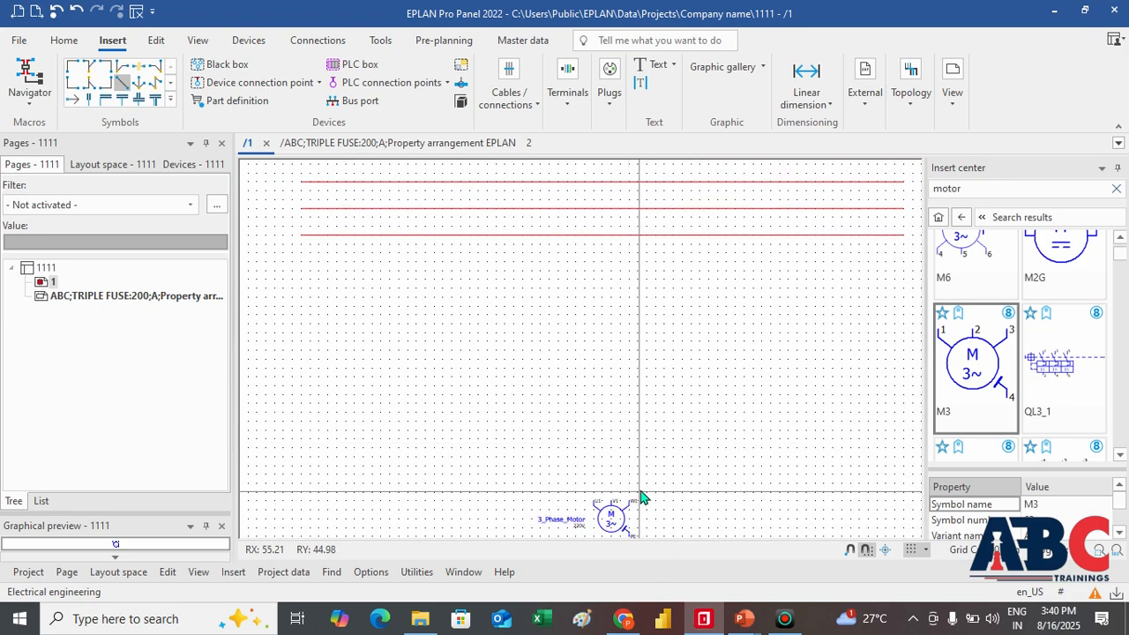
pyautogui.scroll(-1, 655, 479)
pyautogui.moveTo(668, 486); pyautogui.dragTo(664, 472, button='middle')
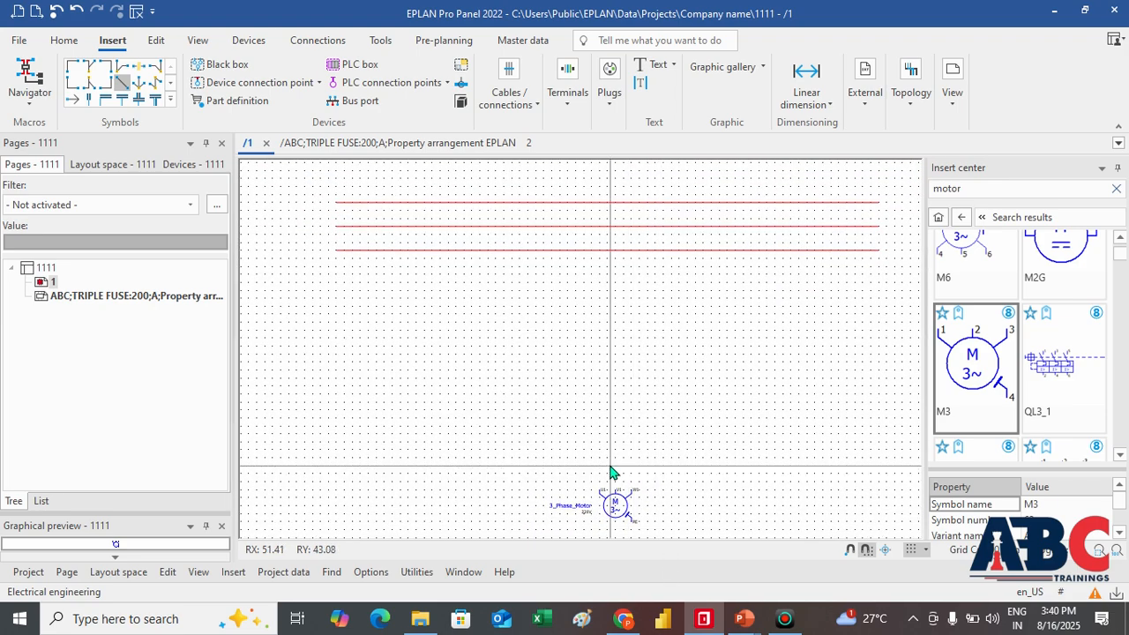
pyautogui.click(151, 99)
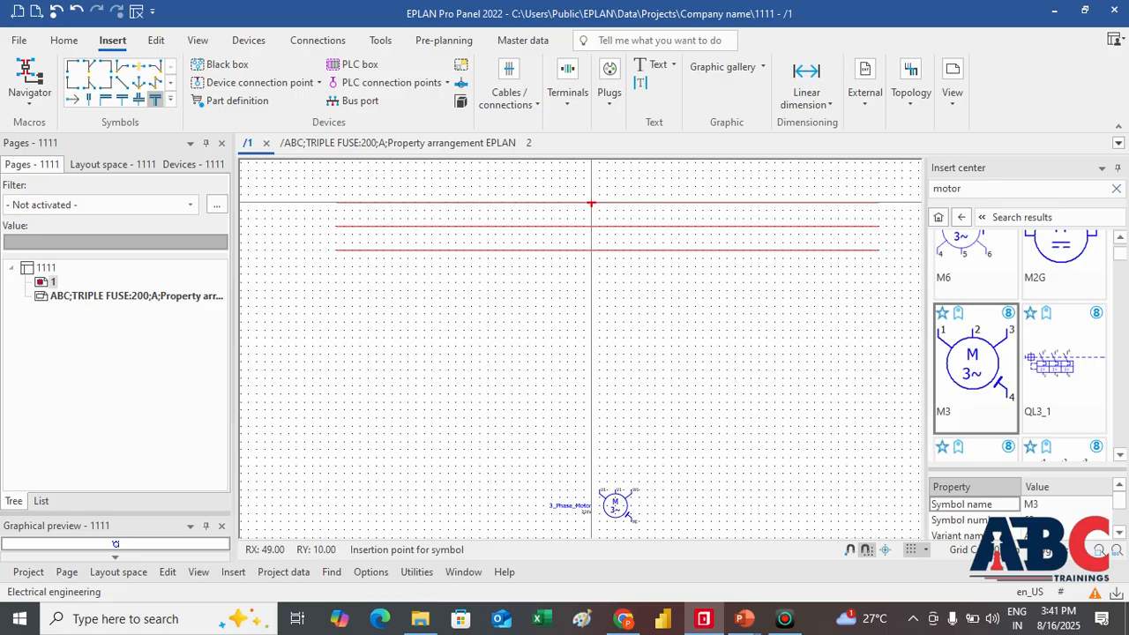
pyautogui.click(599, 204)
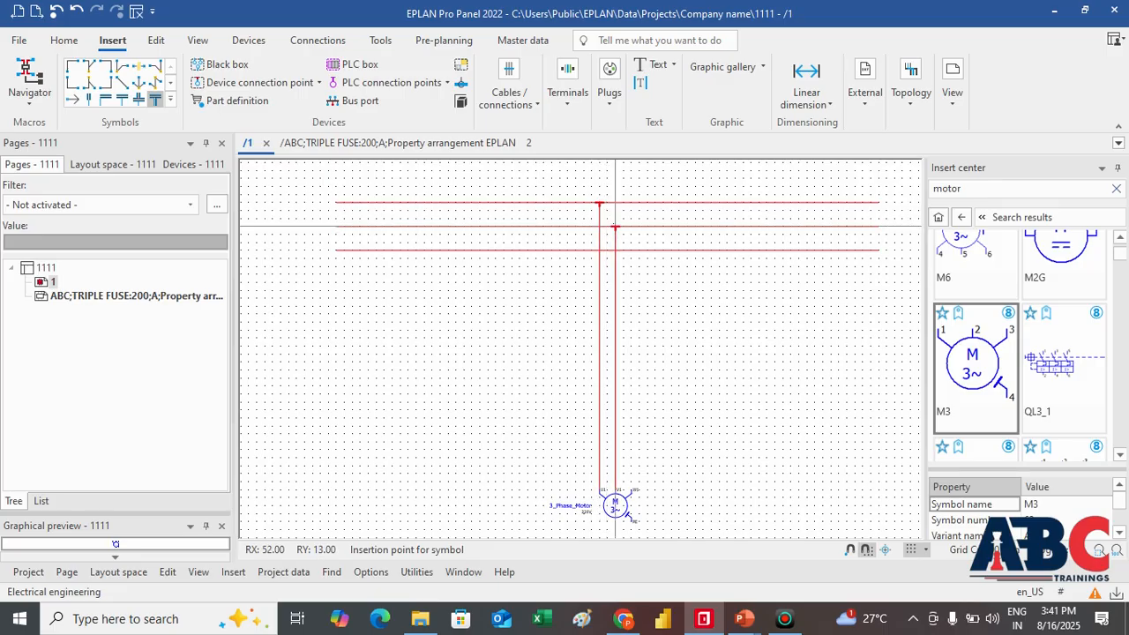
pyautogui.click(615, 227)
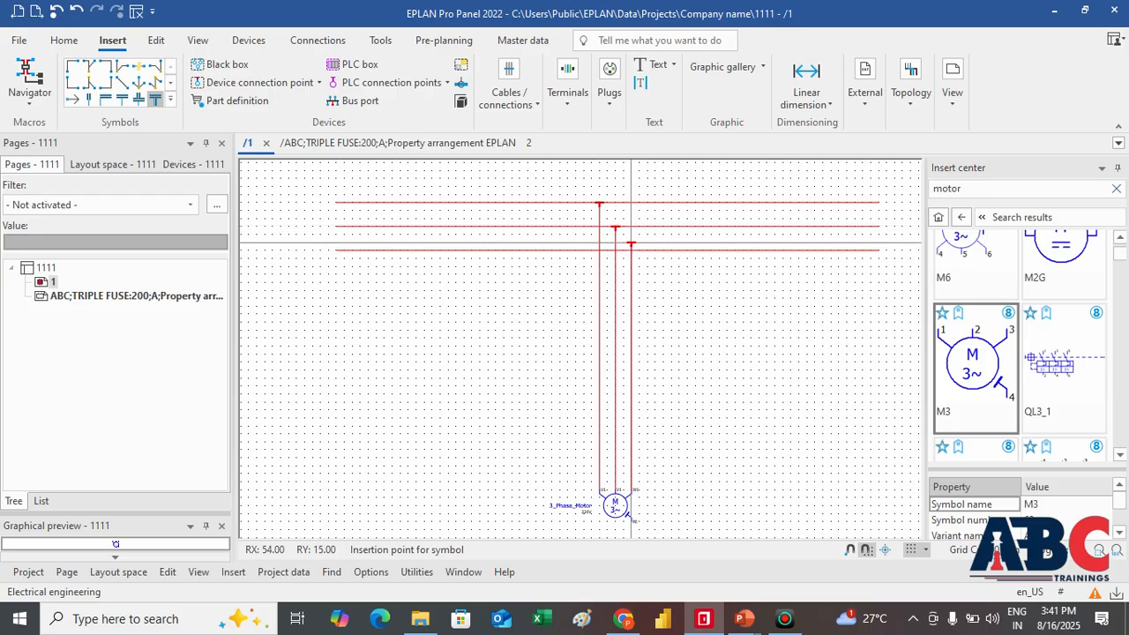
pyautogui.click(631, 243)
pyautogui.hotkey('ctrl', 'z')
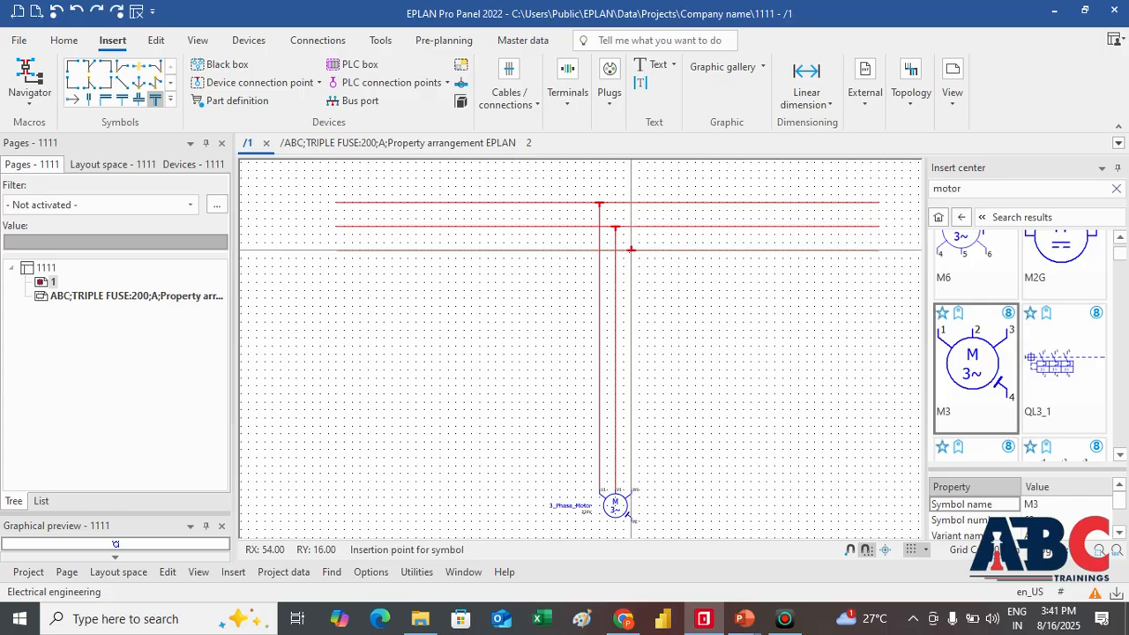
pyautogui.hotkey('ctrl', 'z')
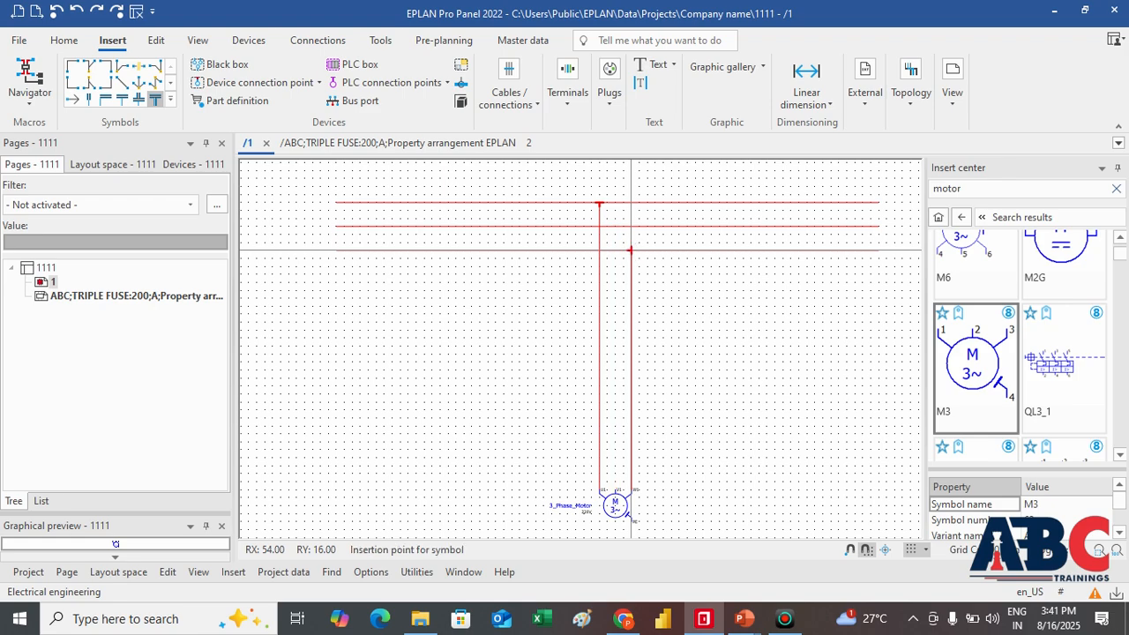
pyautogui.hotkey('ctrl', 'z')
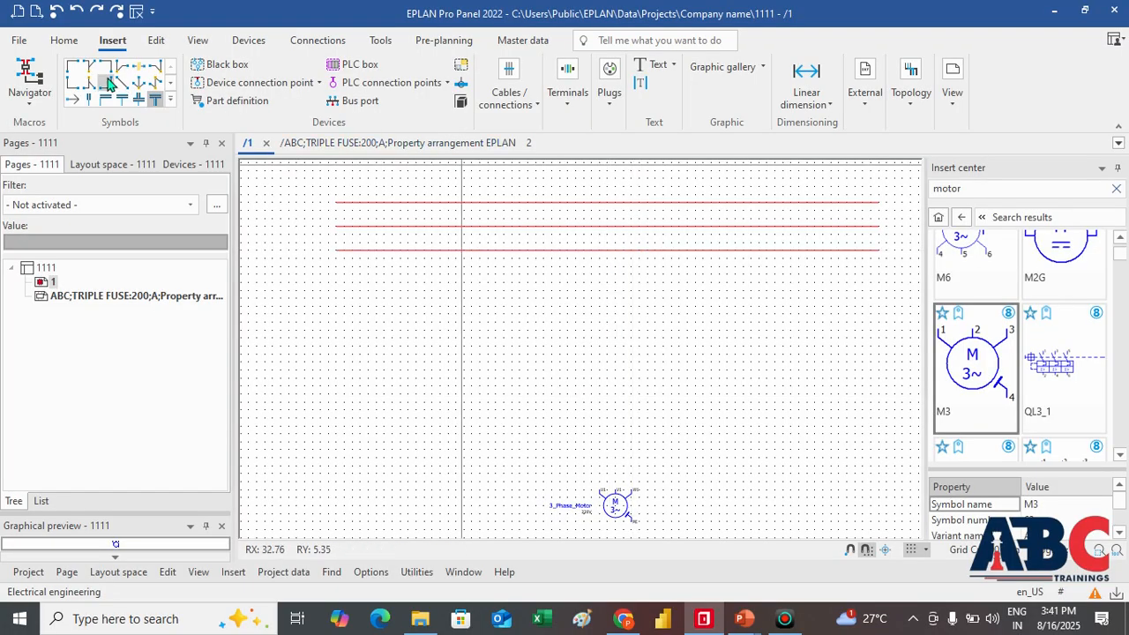
# Connect the three supply lines to motor terminals U1, V1 and W1 with downward T-nodes at RX 50/RY 10, RX 52/RY 13 and RX 54/RY 16.
pyautogui.click(157, 101)
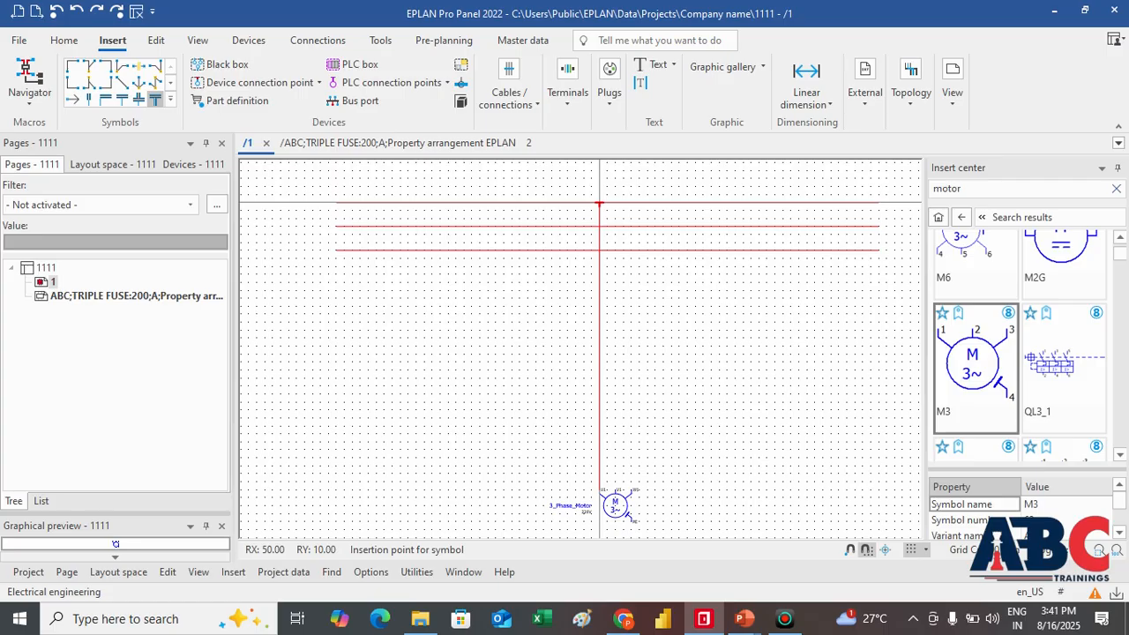
pyautogui.click(599, 204)
pyautogui.click(615, 227)
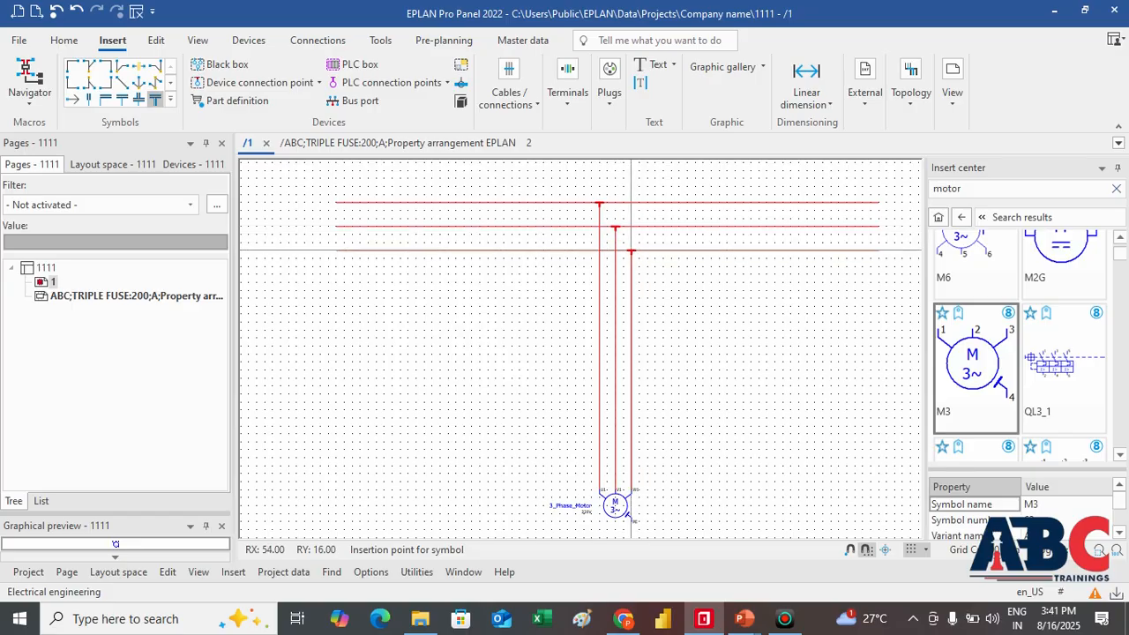
pyautogui.click(631, 253)
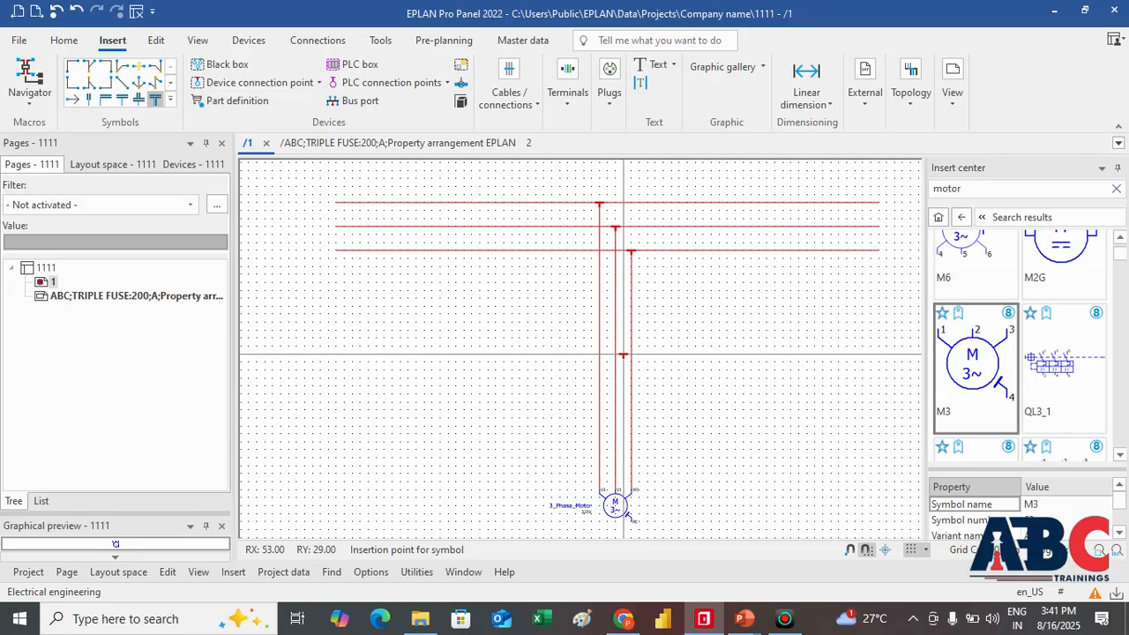
pyautogui.press('Escape')
# Search the insert center for "FUSE", replacing the motor search term.
pyautogui.scroll(2, 641, 441)
pyautogui.moveTo(636, 475); pyautogui.dragTo(605, 529, button='middle')
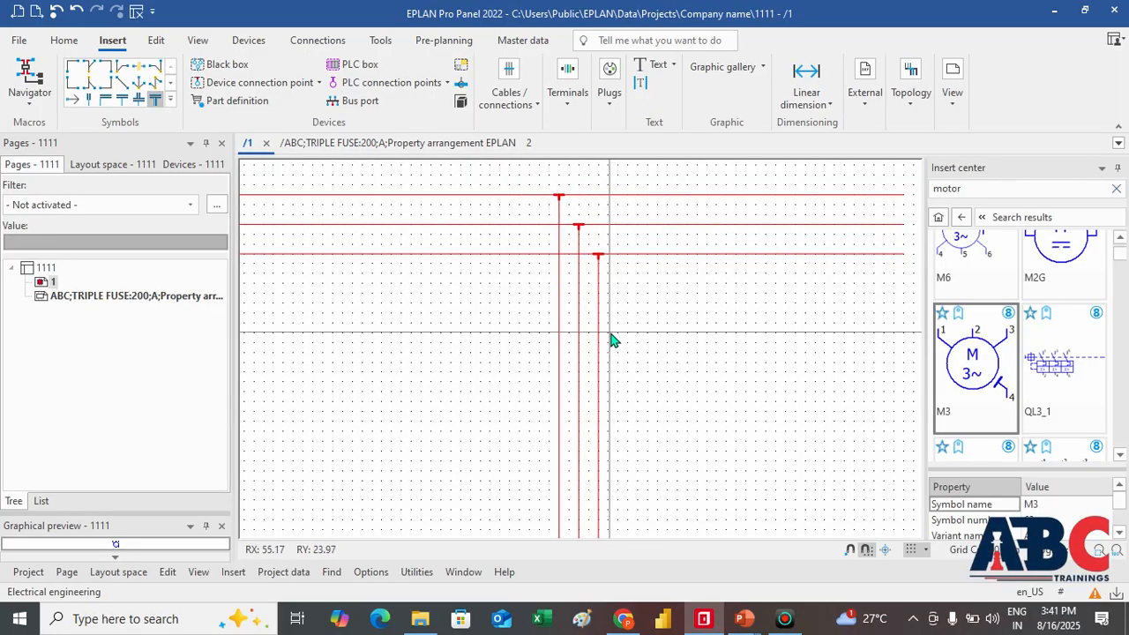
pyautogui.scroll(-1, 612, 338)
pyautogui.moveTo(645, 356); pyautogui.dragTo(597, 318, button='middle')
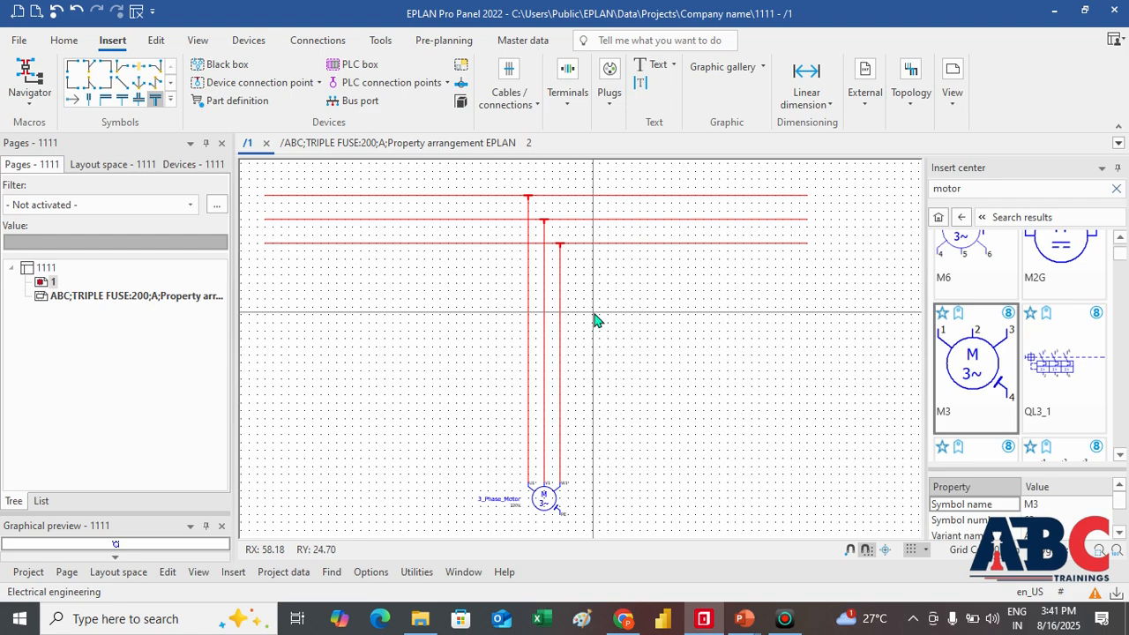
pyautogui.click(988, 187)
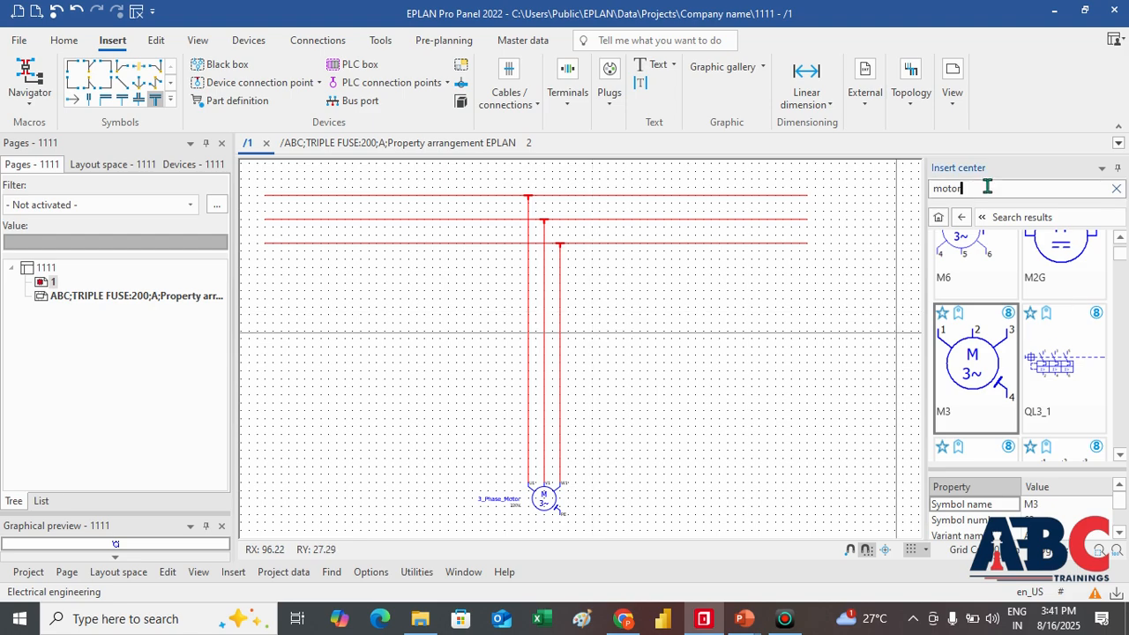
pyautogui.press('BackSpace')
pyautogui.write('FU')
pyautogui.press('Return')
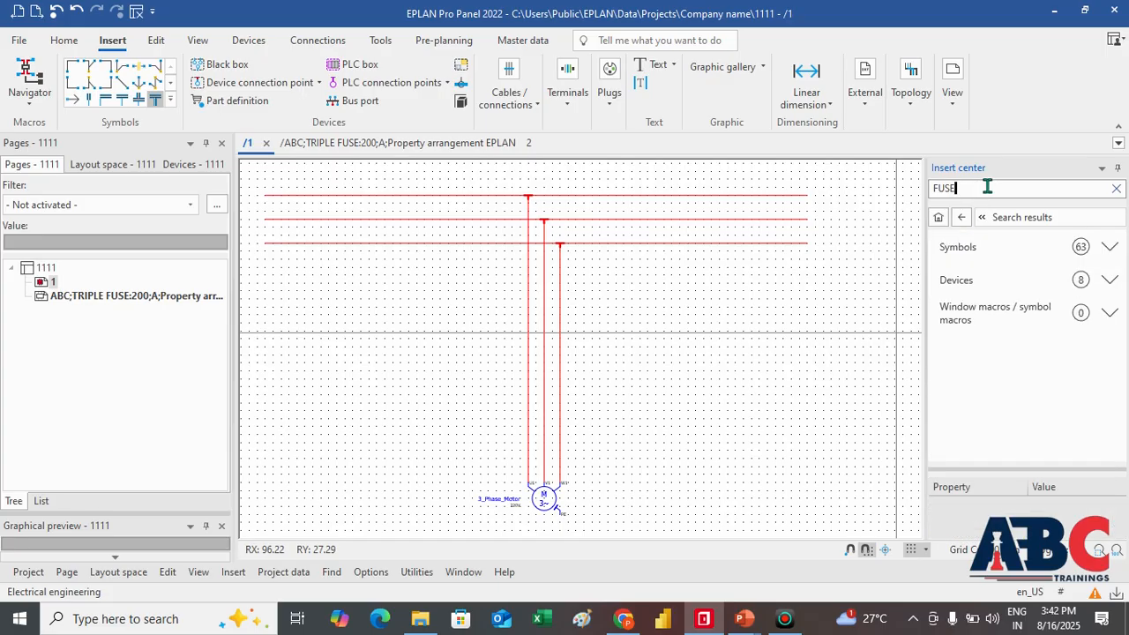
# Place the triple fuse symbol F3 from the fuse search results across the three motor lines at RX 50/RY 24.
pyautogui.click(1110, 280)
pyautogui.scroll(-3, 1050, 361)
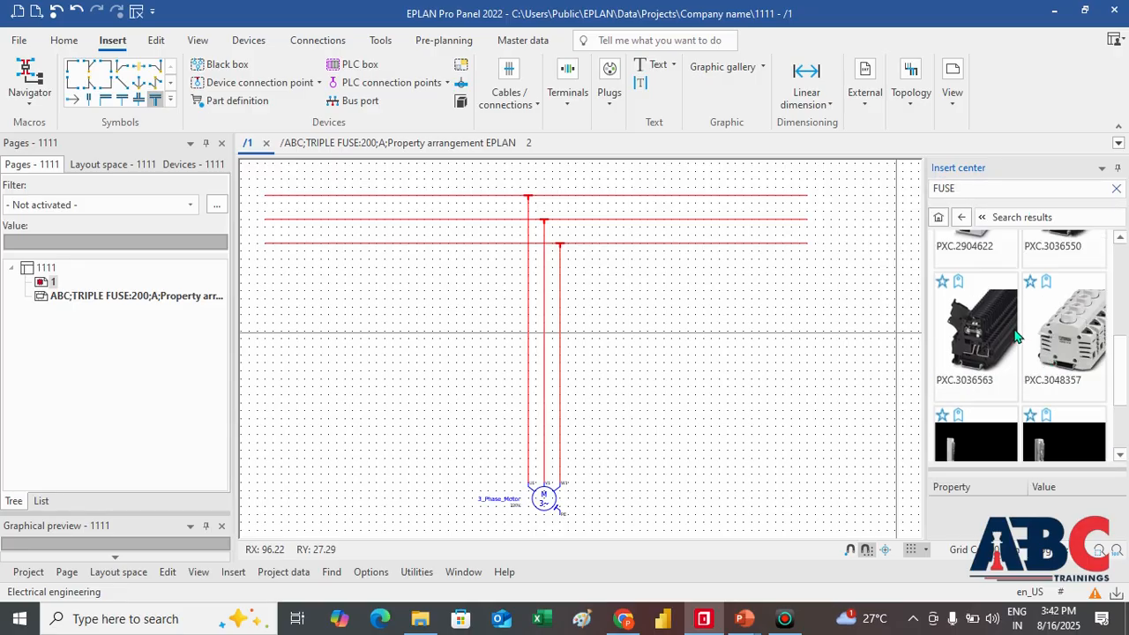
pyautogui.scroll(3, 1041, 375)
pyautogui.click(1095, 247)
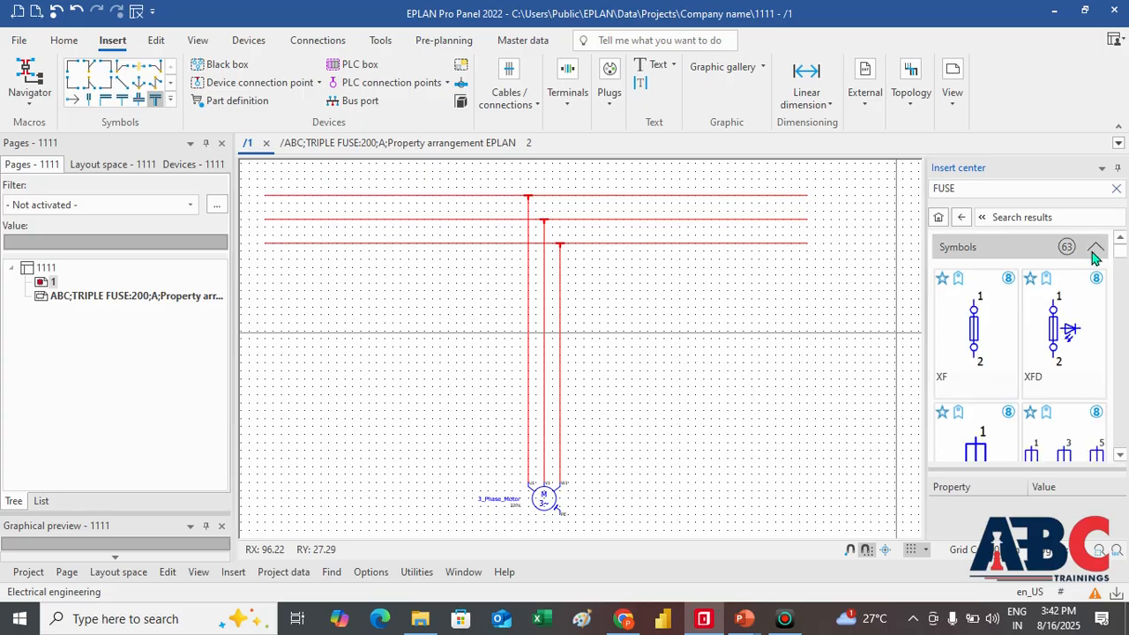
pyautogui.scroll(-3, 1041, 331)
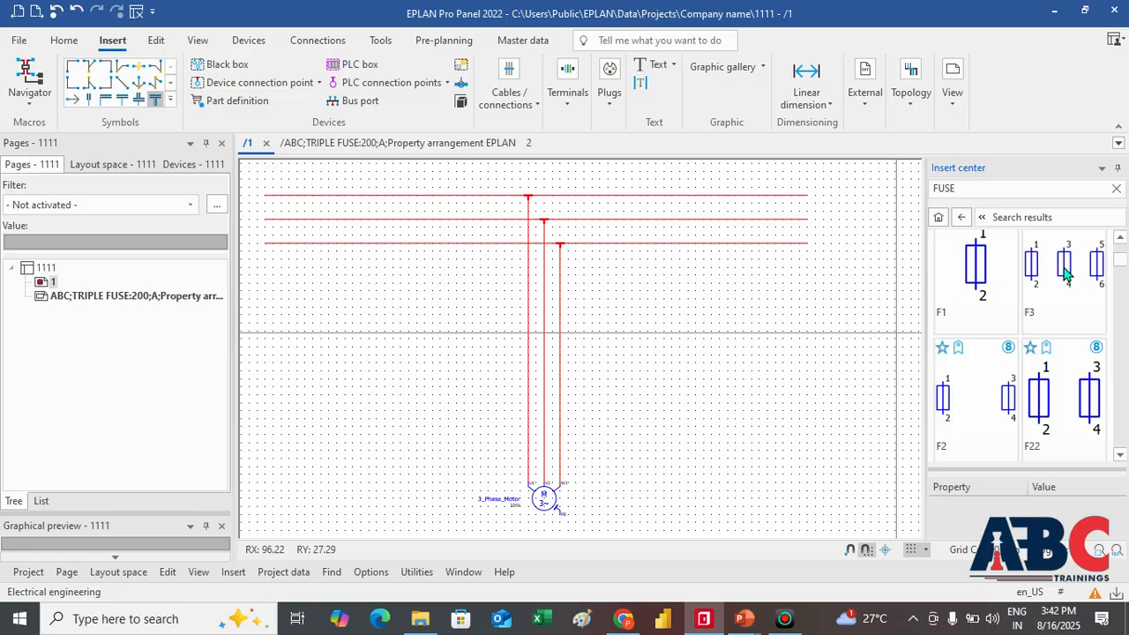
pyautogui.doubleClick(1066, 274)
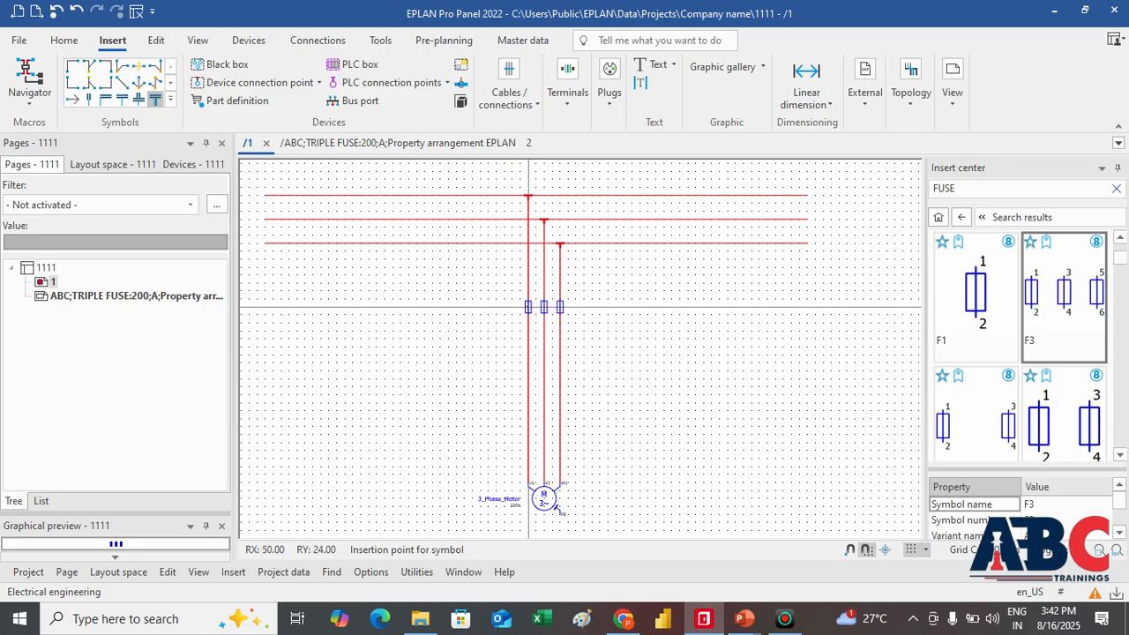
pyautogui.scroll(2, 530, 305)
pyautogui.click(528, 307)
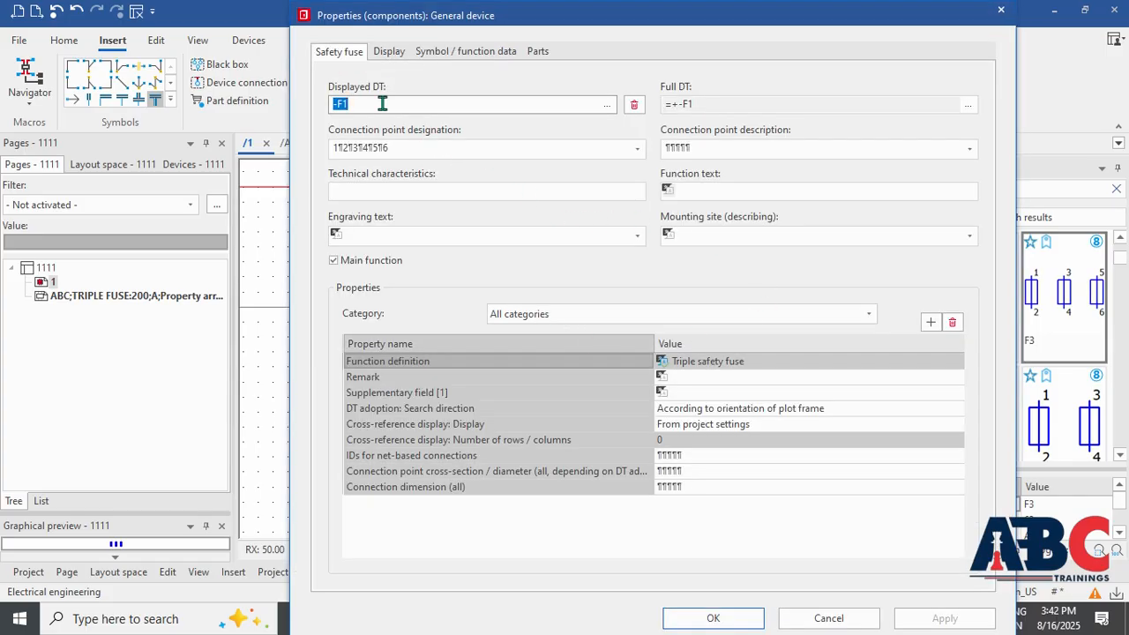
# Set the triple fuse's displayed DT to F1, confirm its properties and end the symbol placement.
pyautogui.press('BackSpace')
pyautogui.click(438, 107)
pyautogui.write('Fu')
pyautogui.press('Tab')
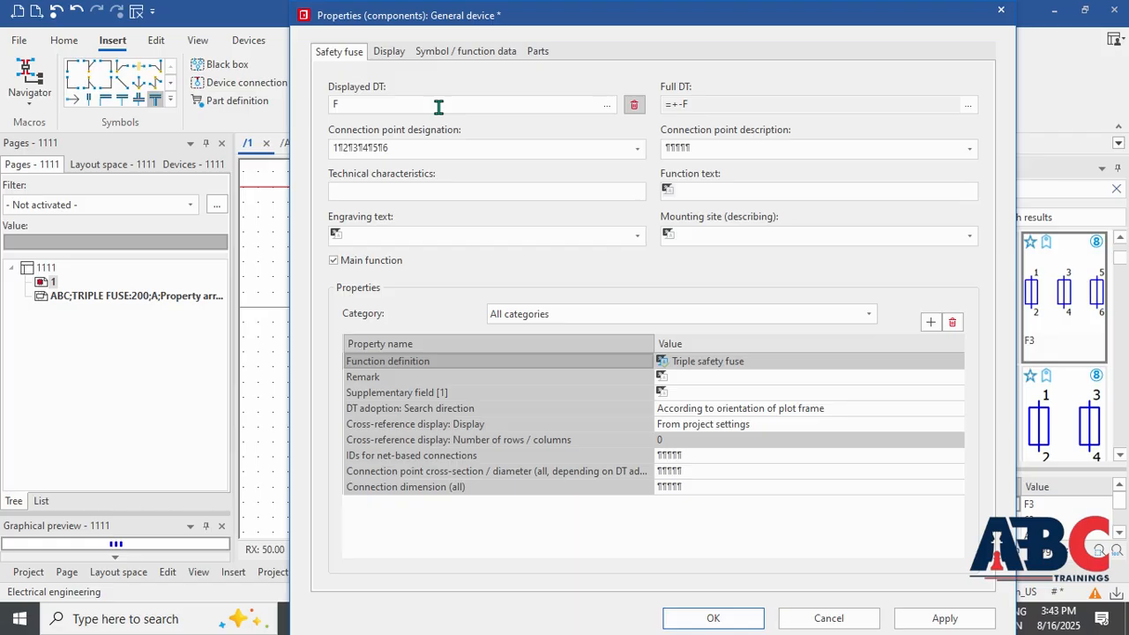
pyautogui.click(421, 104)
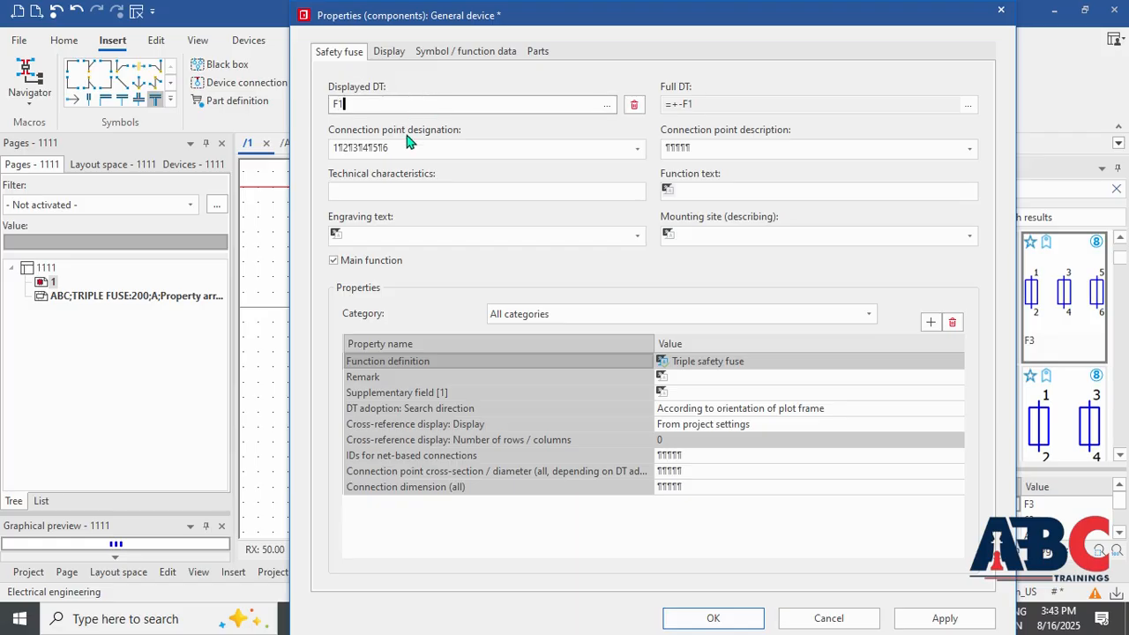
pyautogui.click(398, 187)
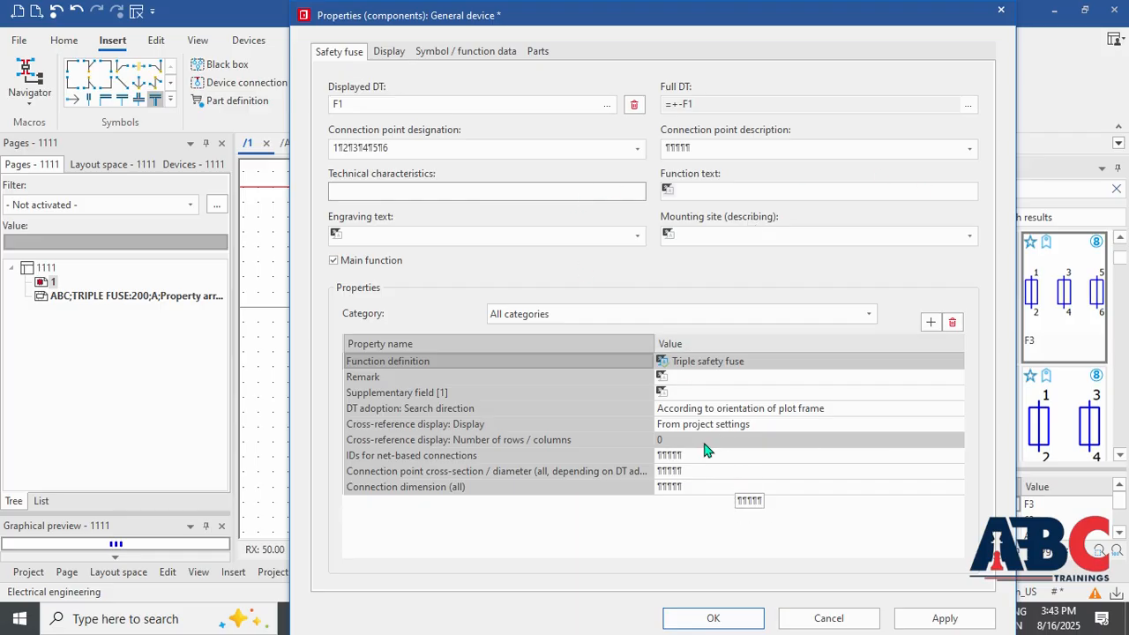
pyautogui.click(711, 619)
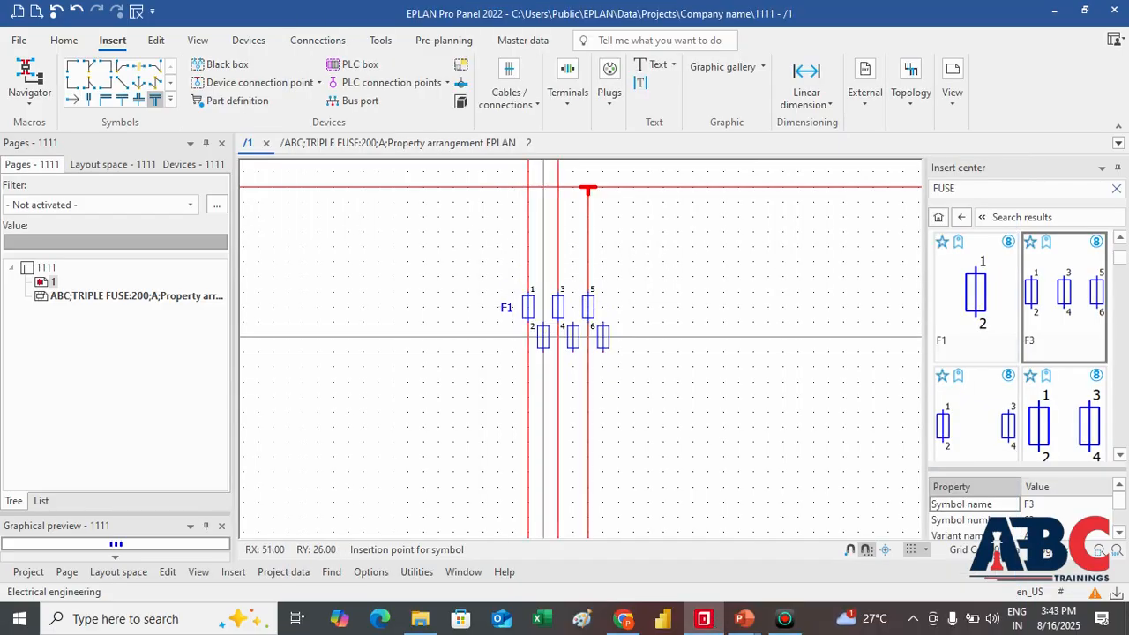
pyautogui.press('Escape')
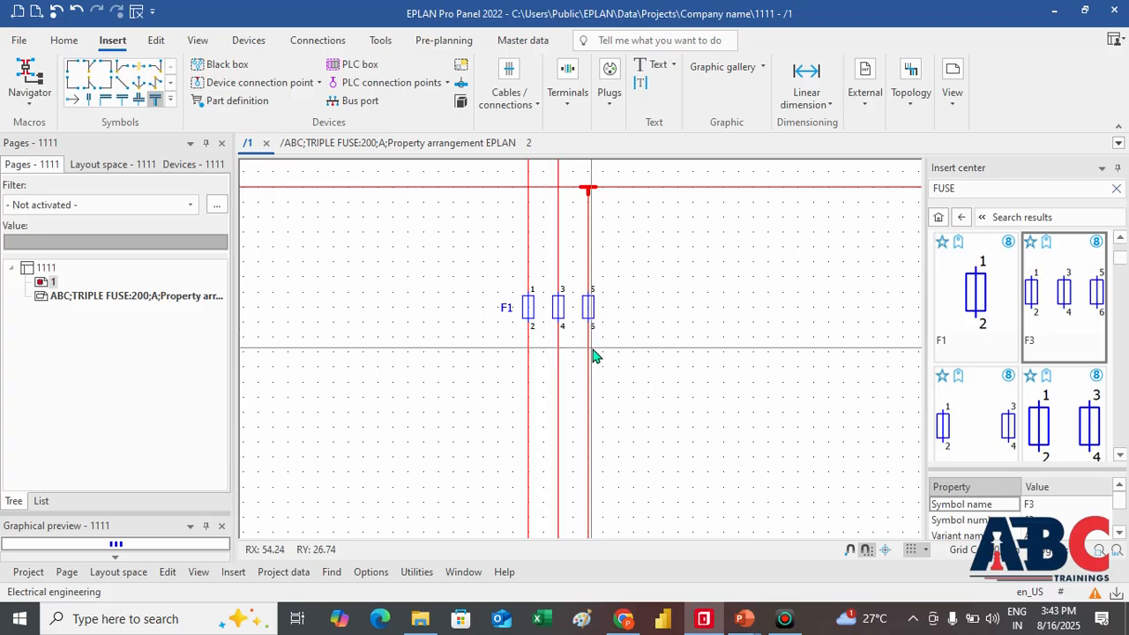
# Search the insert center for "RELAY", replacing the fuse search term.
pyautogui.moveTo(603, 355); pyautogui.dragTo(609, 262, button='middle')
pyautogui.click(1021, 191)
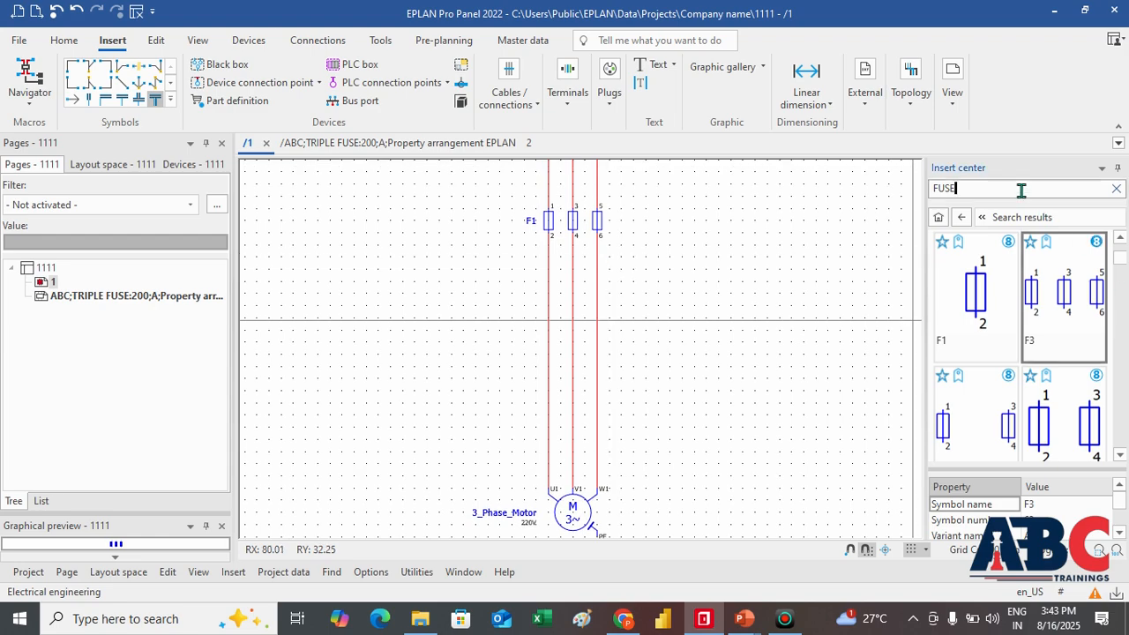
pyautogui.press('BackSpace')
pyautogui.press('BackSpace')
pyautogui.press('BackSpace')
pyautogui.write('R')
pyautogui.press('Return')
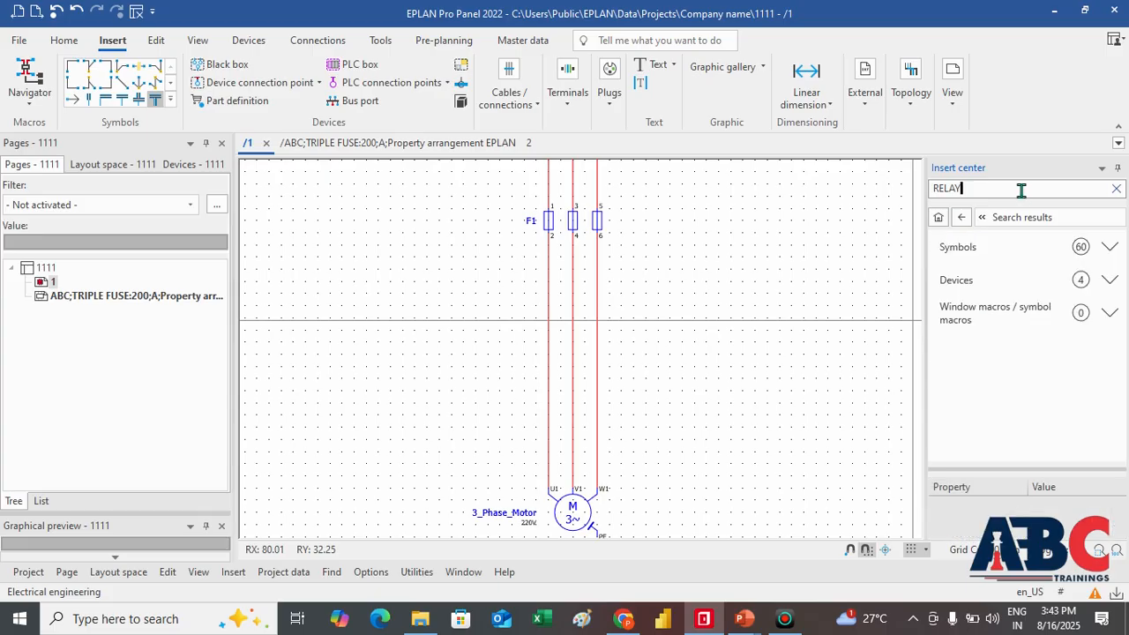
# Browse the relay symbols for a three-pole overload relay and check the properties of symbol FT3.
pyautogui.click(1110, 247)
pyautogui.scroll(-3, 997, 369)
pyautogui.scroll(-3, 997, 368)
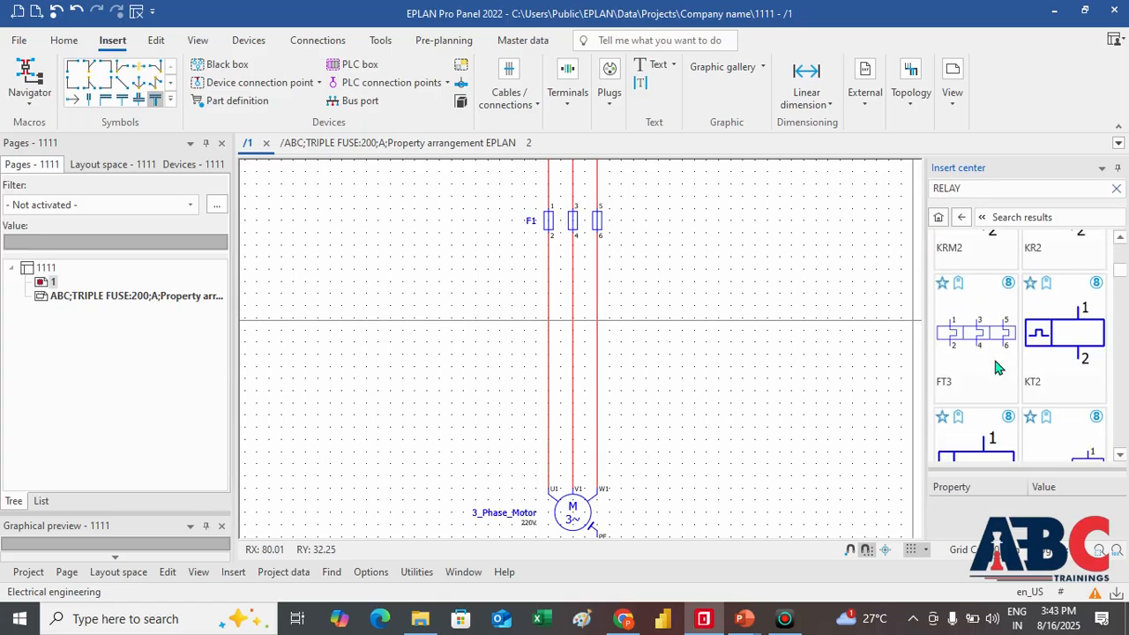
pyautogui.scroll(-5, 986, 364)
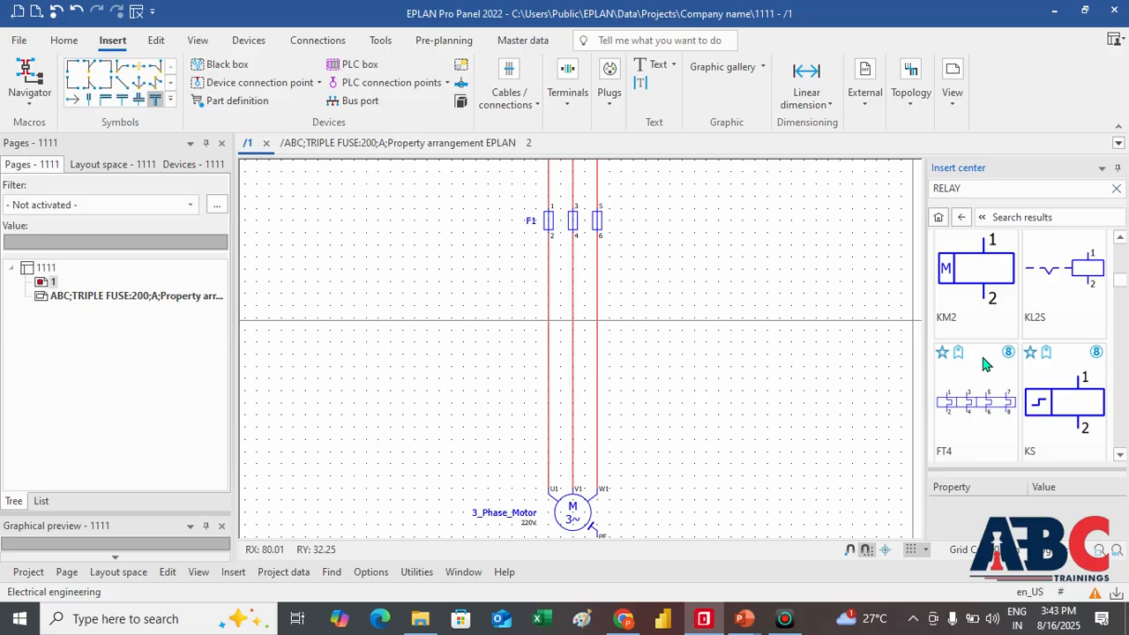
pyautogui.scroll(-5, 986, 365)
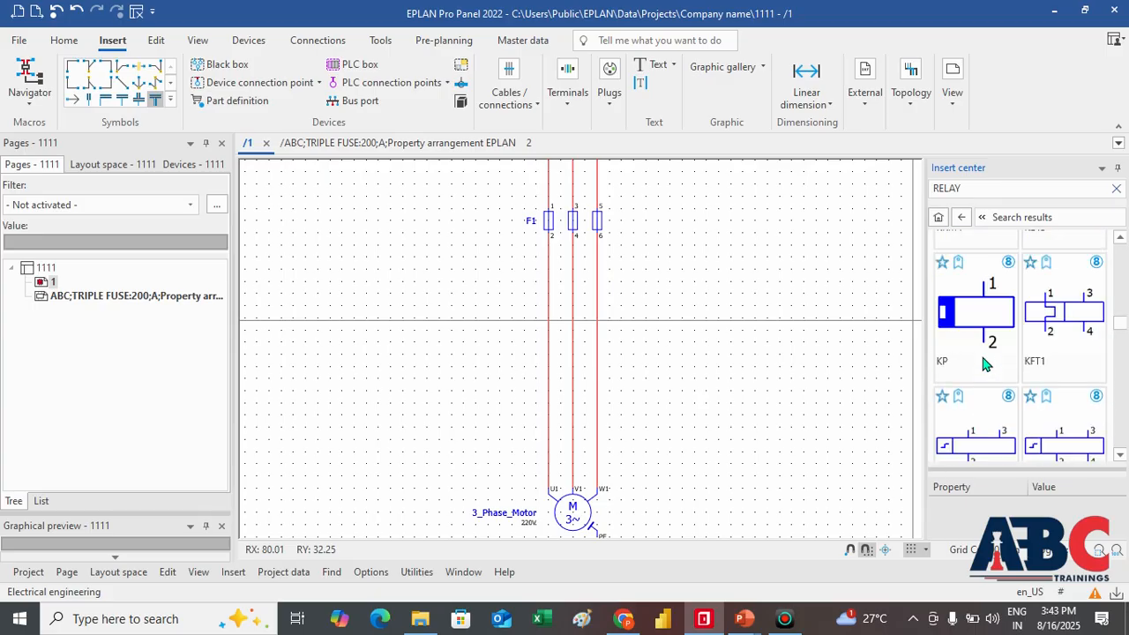
pyautogui.scroll(8, 986, 365)
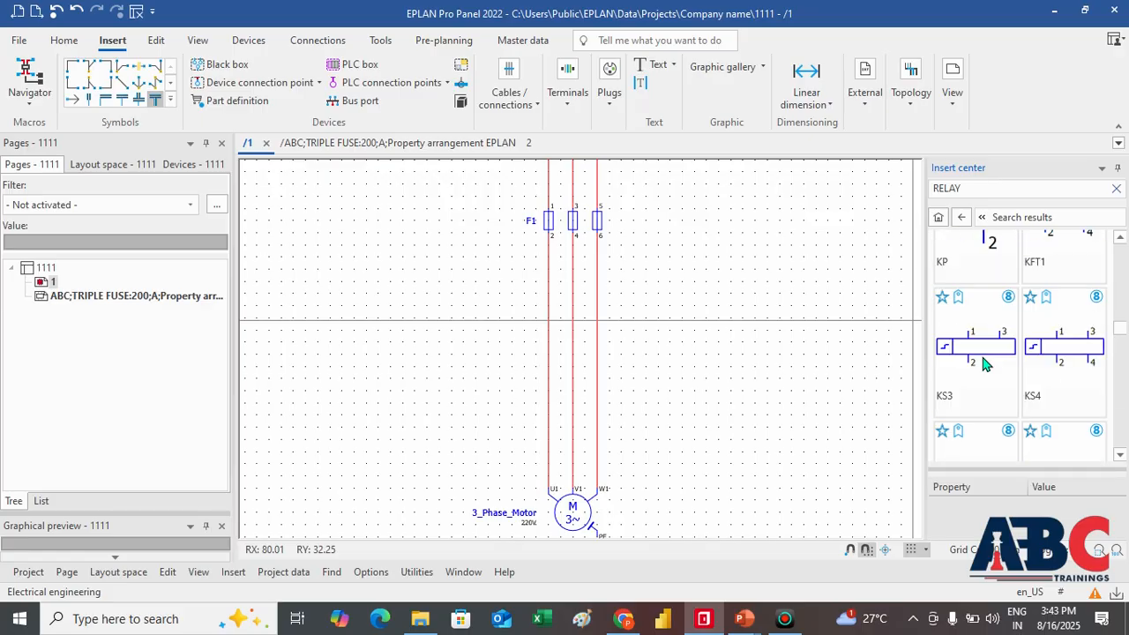
pyautogui.scroll(2, 986, 364)
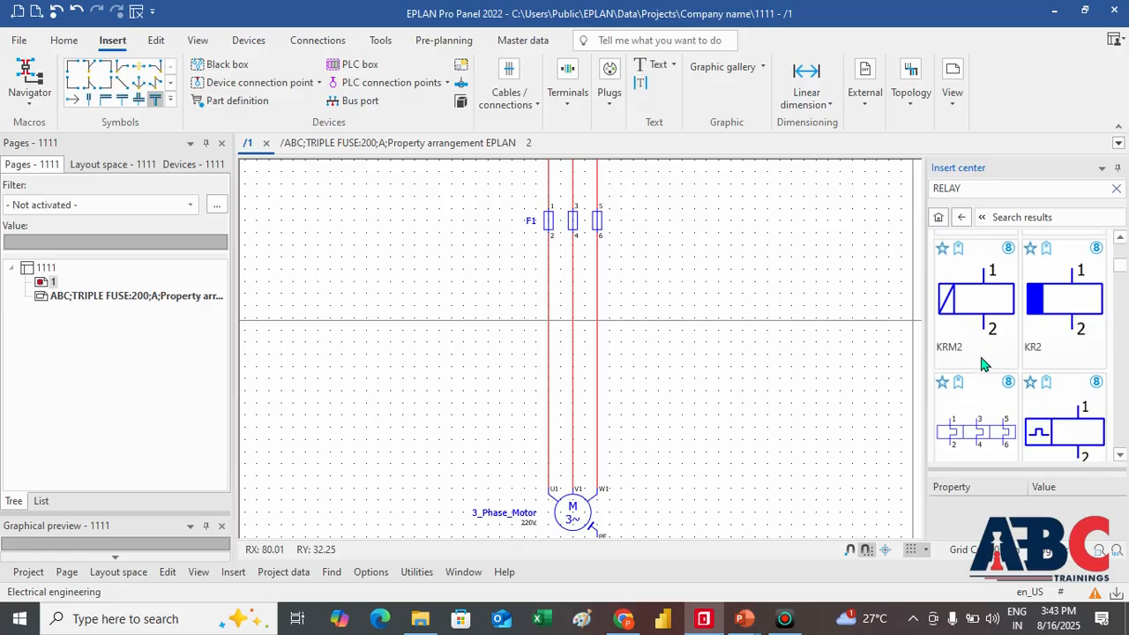
pyautogui.click(981, 423)
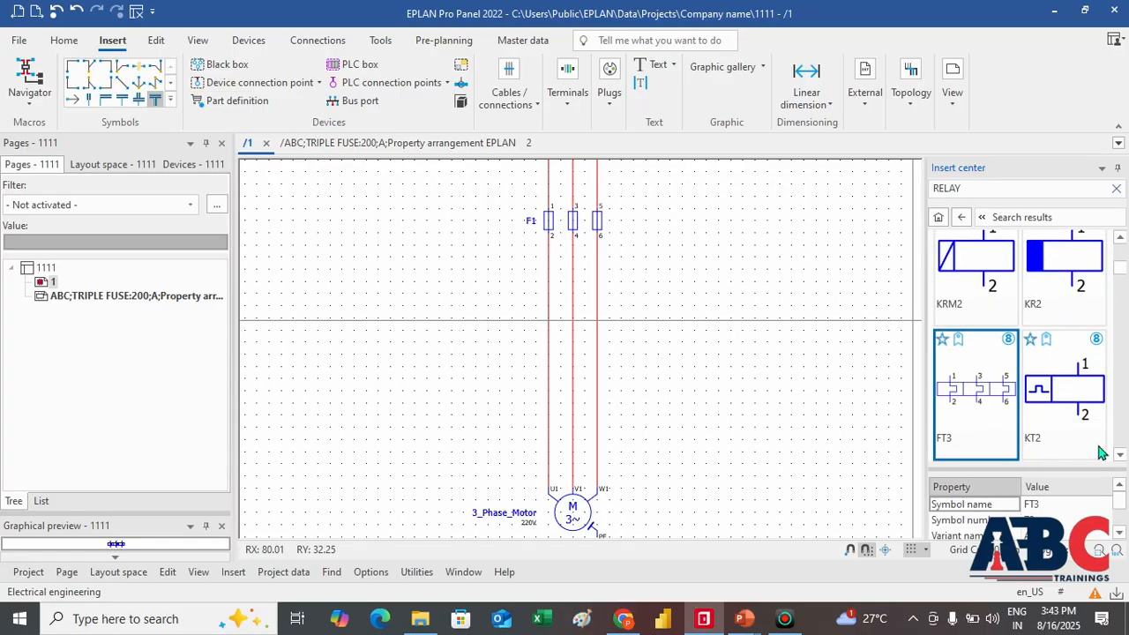
pyautogui.moveTo(1122, 498); pyautogui.dragTo(1123, 527)
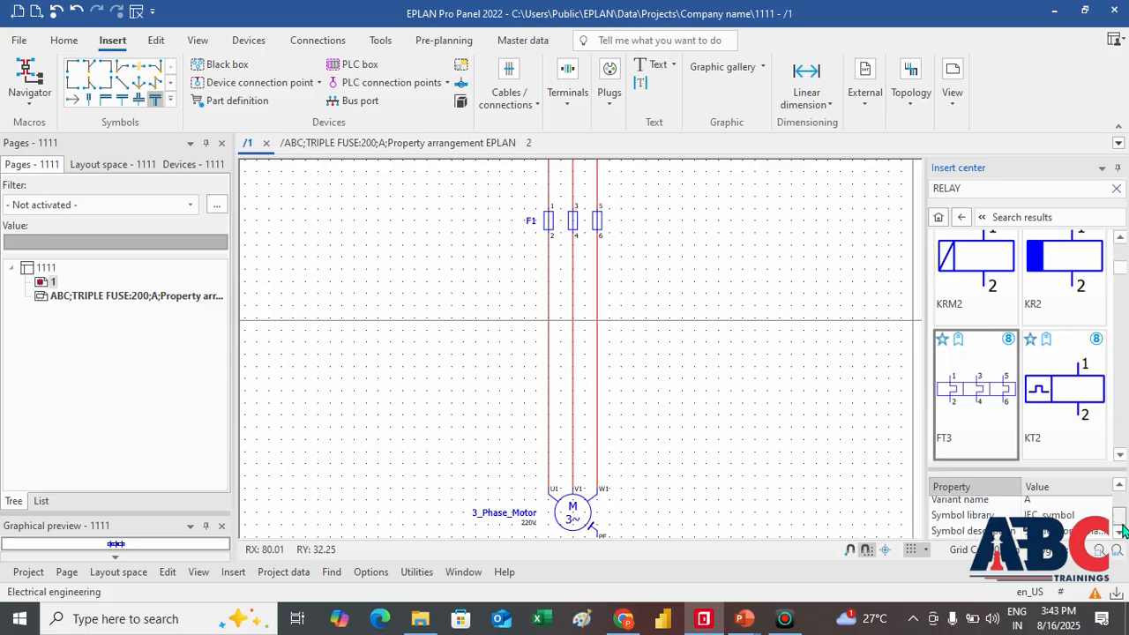
pyautogui.scroll(3, 1123, 529)
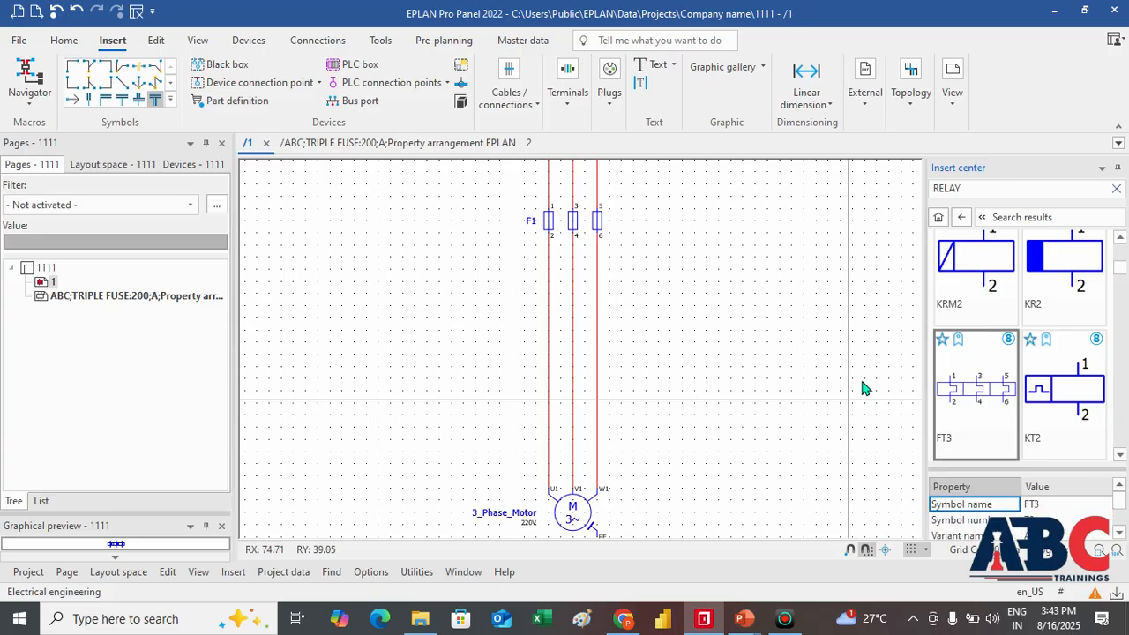
# Place the three-pole overload relay symbol FT3 across the three lines between fuse and motor at RX 50/RY 35.
pyautogui.click(967, 378)
pyautogui.moveTo(968, 378); pyautogui.dragTo(548, 366)
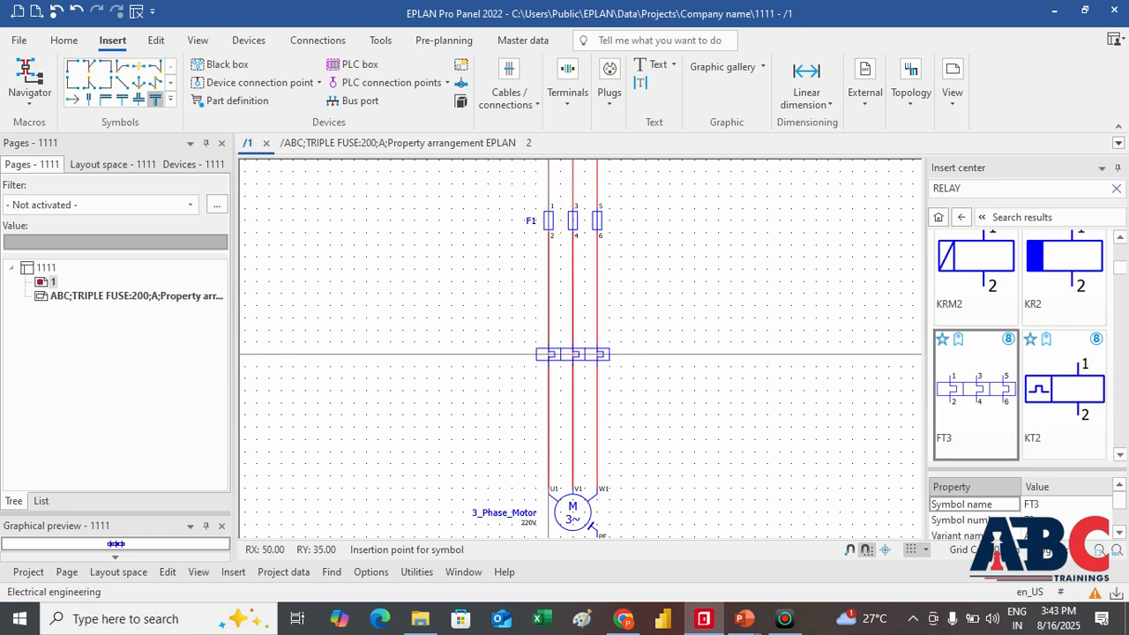
pyautogui.click(549, 354)
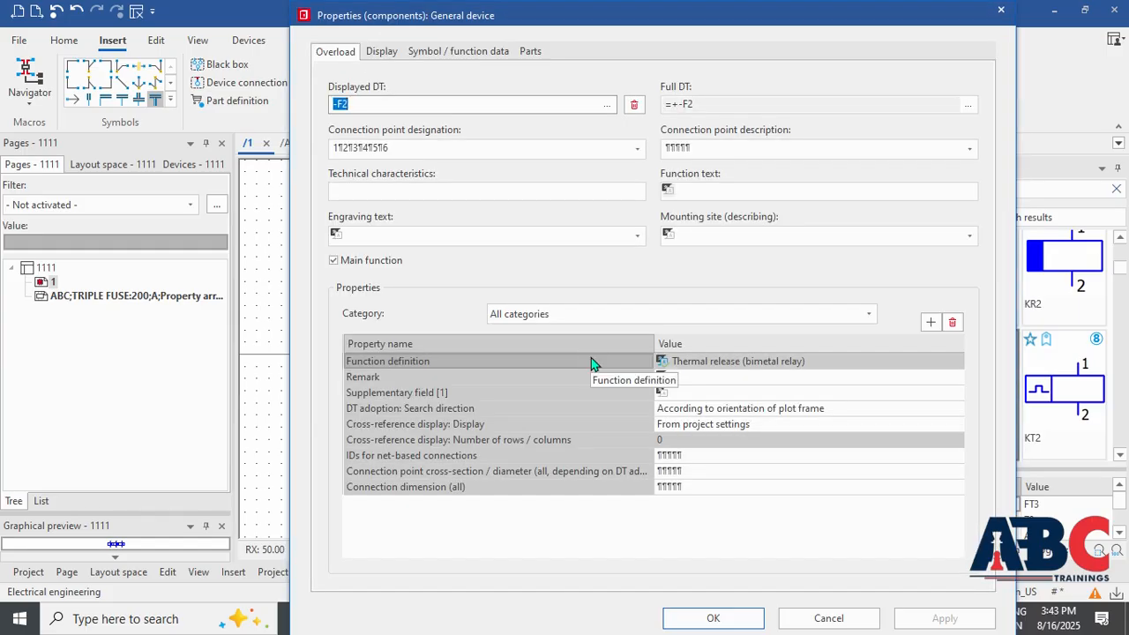
# Set the overload relay's displayed DT to Relay, confirm its properties and end the symbol placement.
pyautogui.press('Delete')
pyautogui.write('Relay')
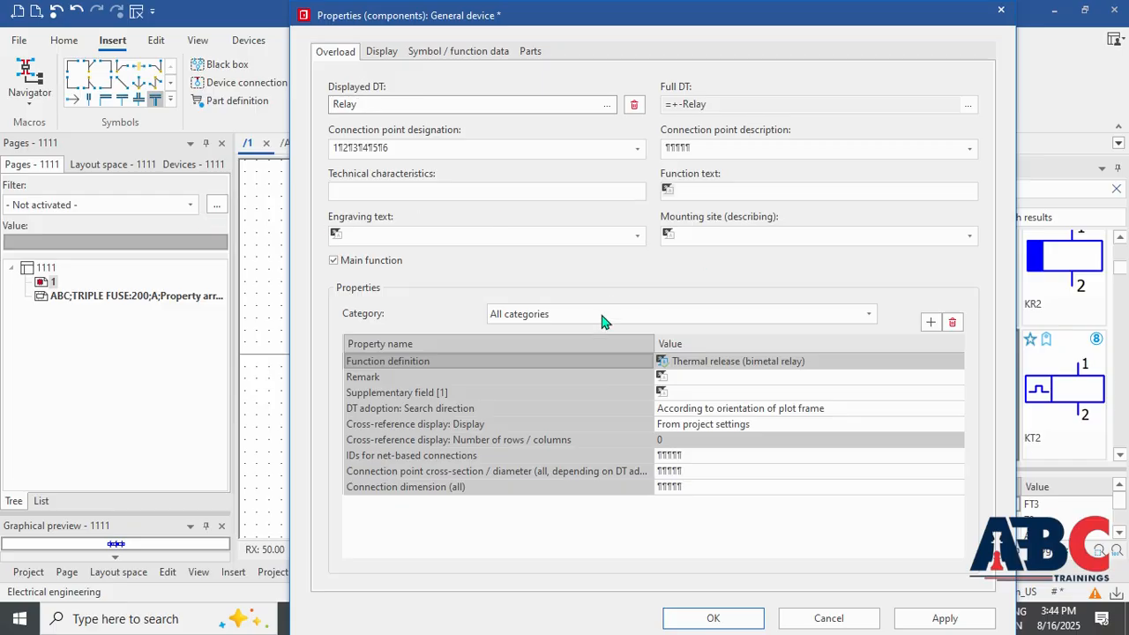
pyautogui.click(714, 616)
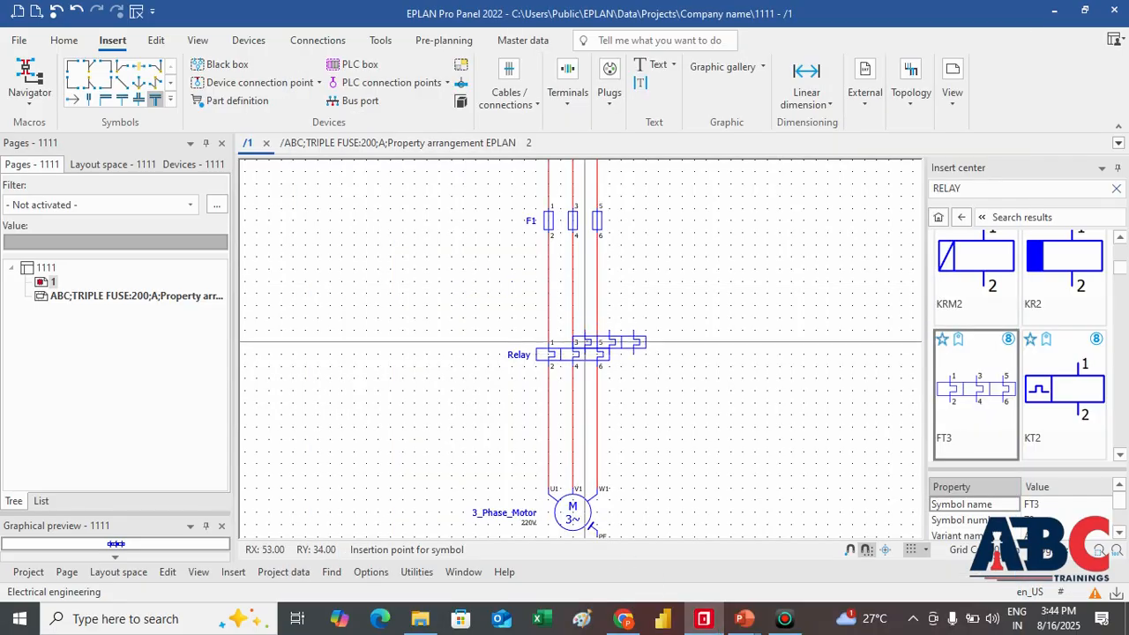
pyautogui.scroll(-2, 588, 344)
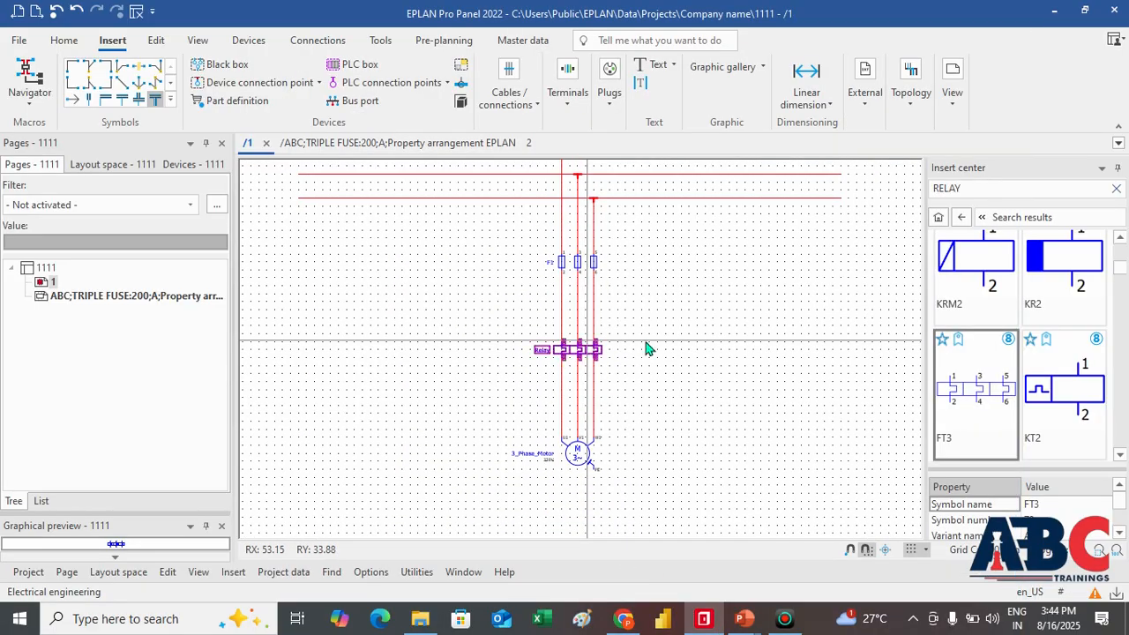
# Review the circuit from the supply lines through the triple fuse and the overload relay to the motor.
pyautogui.moveTo(605, 305); pyautogui.dragTo(600, 340, button='middle')
pyautogui.scroll(1, 600, 341)
pyautogui.scroll(1, 600, 345)
pyautogui.click(585, 525)
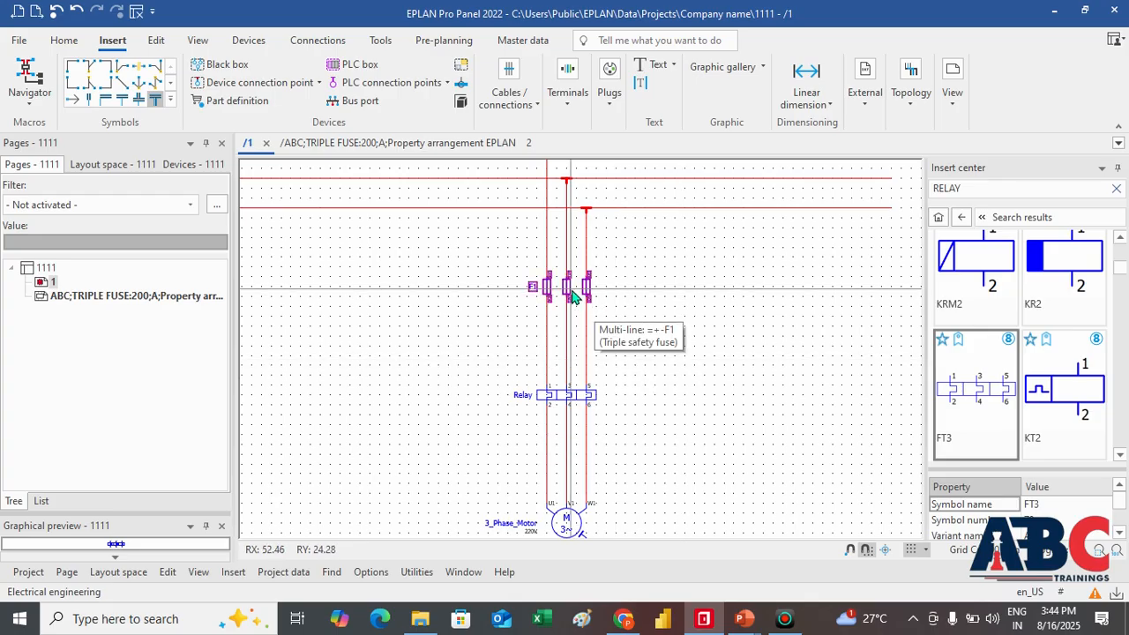